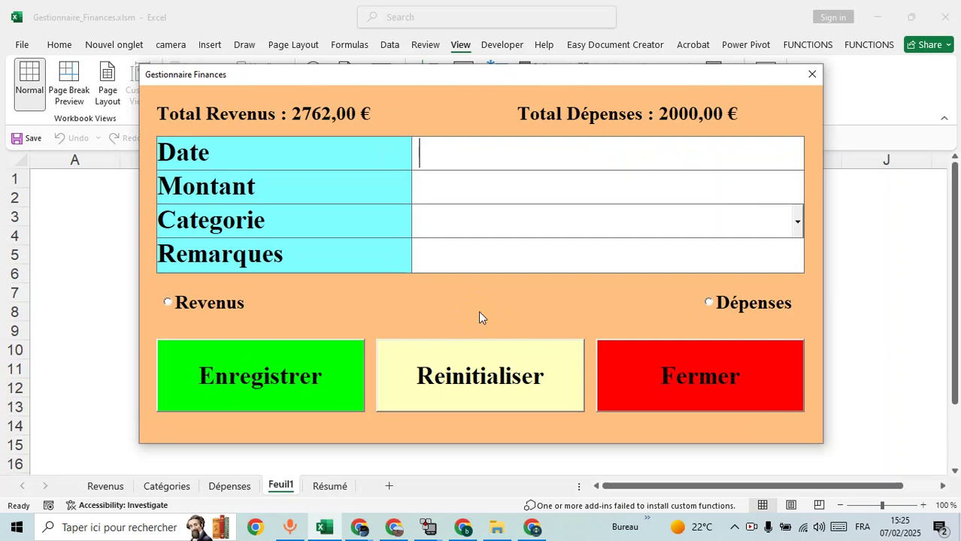
Examine the finance form's Date, Montant, Categorie and Remarques fields, including the available category choices
{"action": "left_click", "coordinate": [472, 347]}
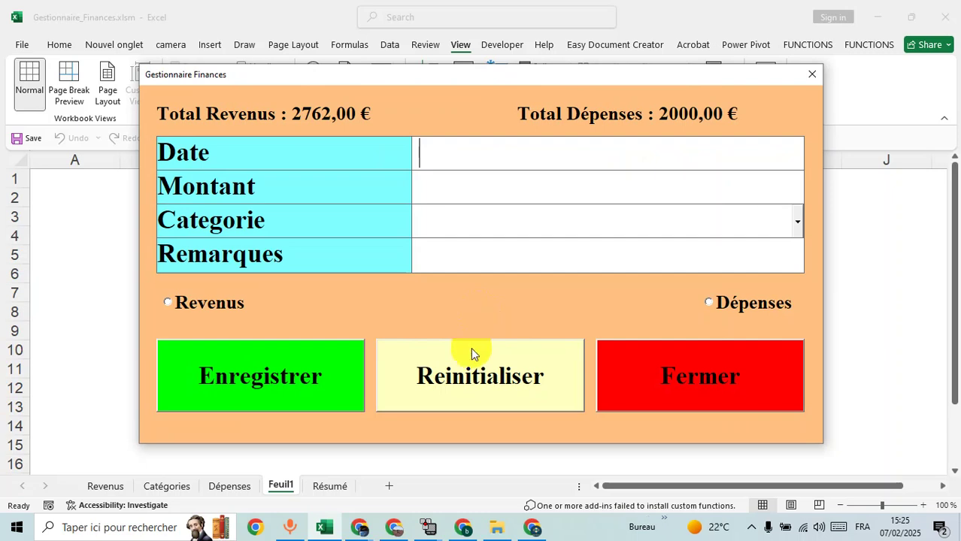
{"action": "left_click", "coordinate": [514, 76]}
{"action": "left_click_drag", "start_coordinate": [514, 77], "coordinate": [500, 65]}
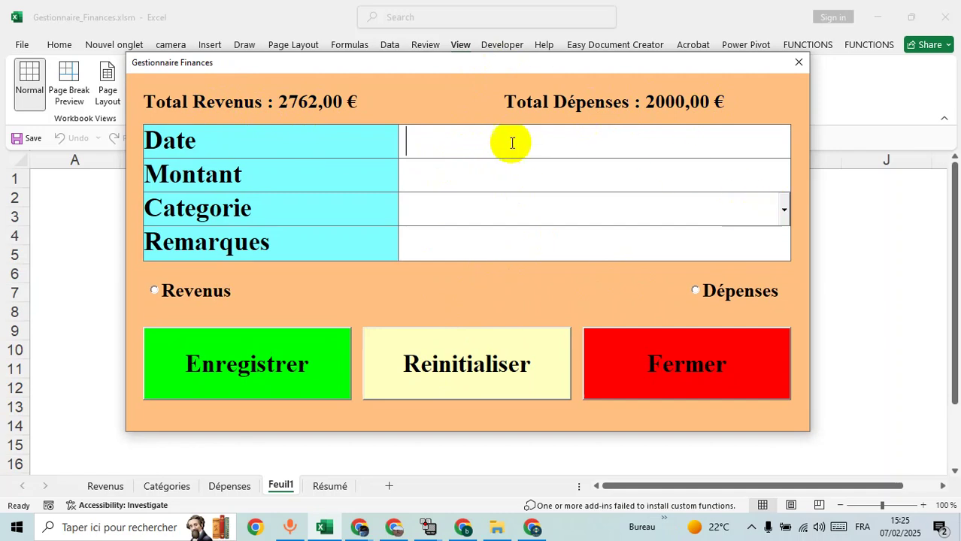
{"action": "left_click", "coordinate": [517, 177]}
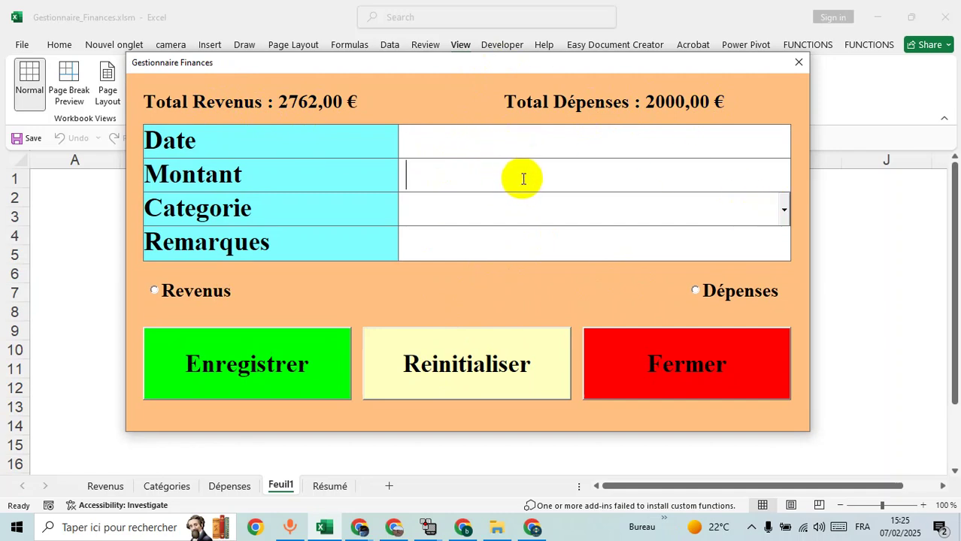
{"action": "left_click", "coordinate": [784, 210]}
{"action": "mouse_move", "coordinate": [782, 254]}
{"action": "left_mouse_down"}
{"action": "mouse_move", "coordinate": [785, 361]}
{"action": "mouse_move", "coordinate": [793, 246]}
{"action": "left_mouse_up"}
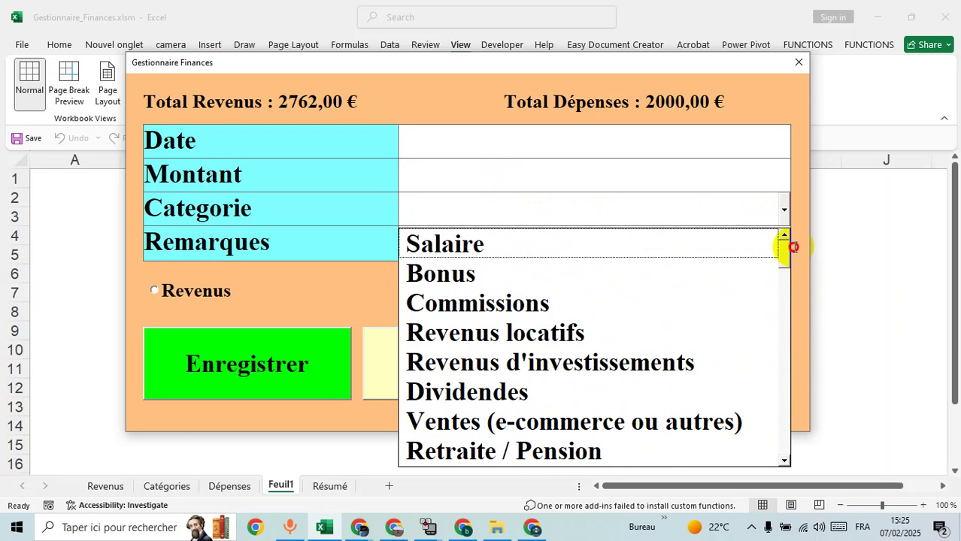
{"action": "left_click", "coordinate": [707, 210]}
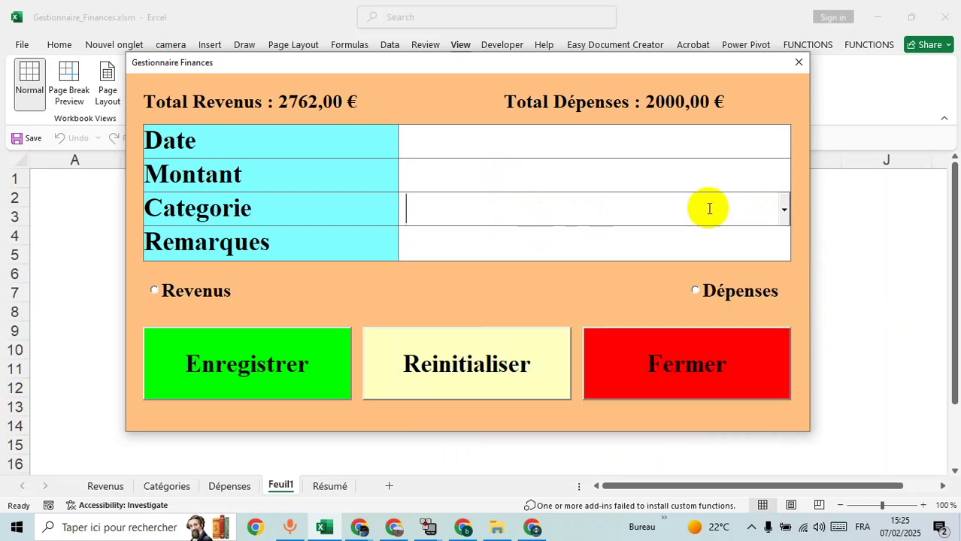
{"action": "left_click", "coordinate": [593, 252]}
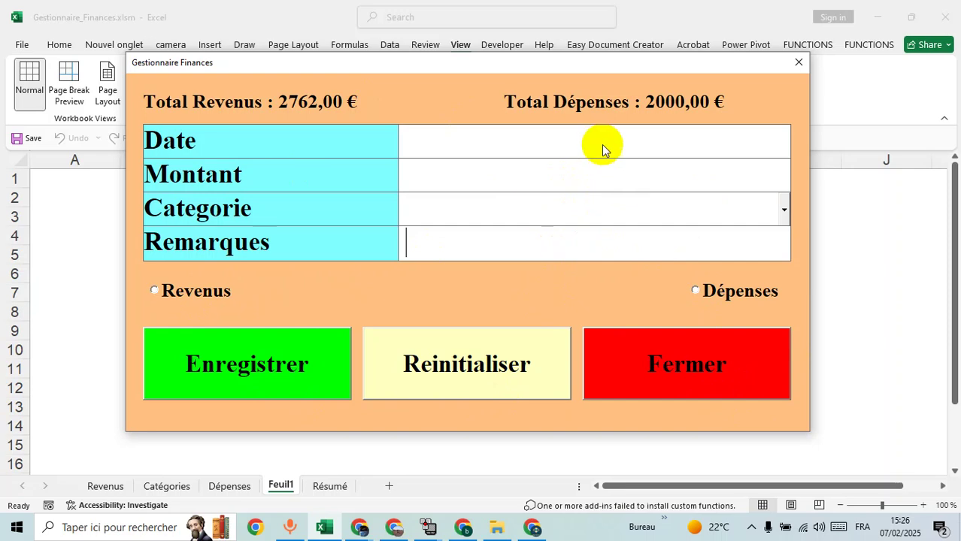
{"action": "mouse_move", "coordinate": [570, 66]}
{"action": "left_mouse_down"}
{"action": "mouse_move", "coordinate": [541, 133]}
{"action": "mouse_move", "coordinate": [587, 71]}
{"action": "left_mouse_up"}
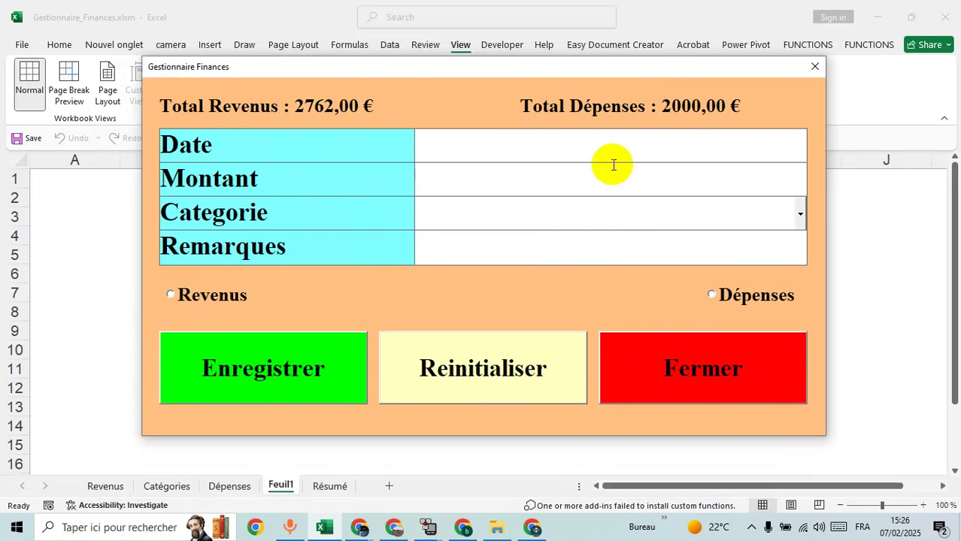
Enter the date 07/02/2025 and the amount 50 for a new entry in the finance form
{"action": "left_click", "coordinate": [607, 143]}
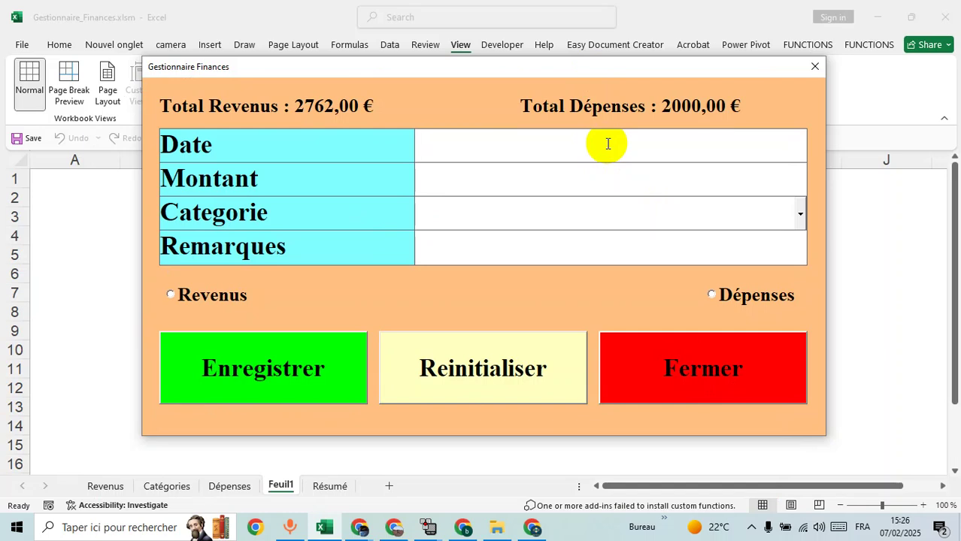
{"action": "type", "text": "07/0"}
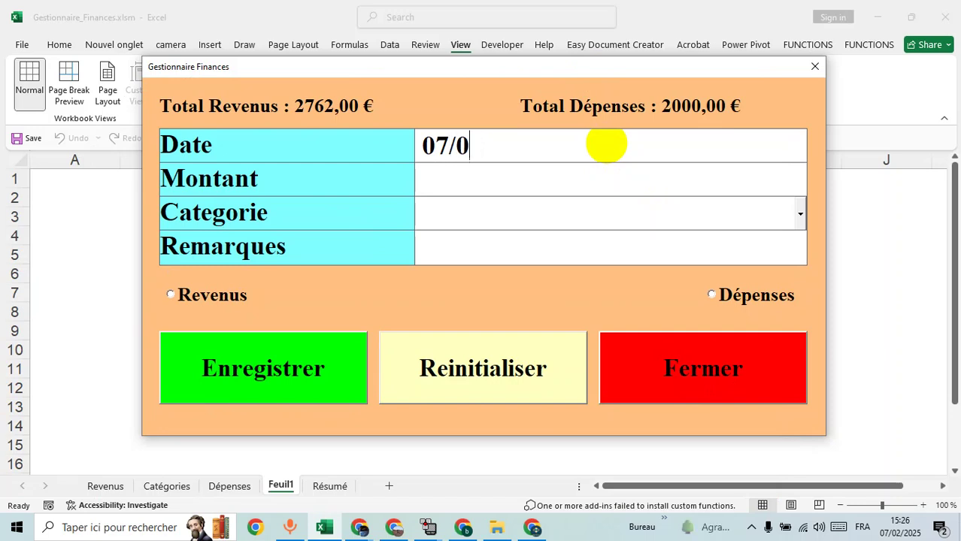
{"action": "type", "text": "2/2025"}
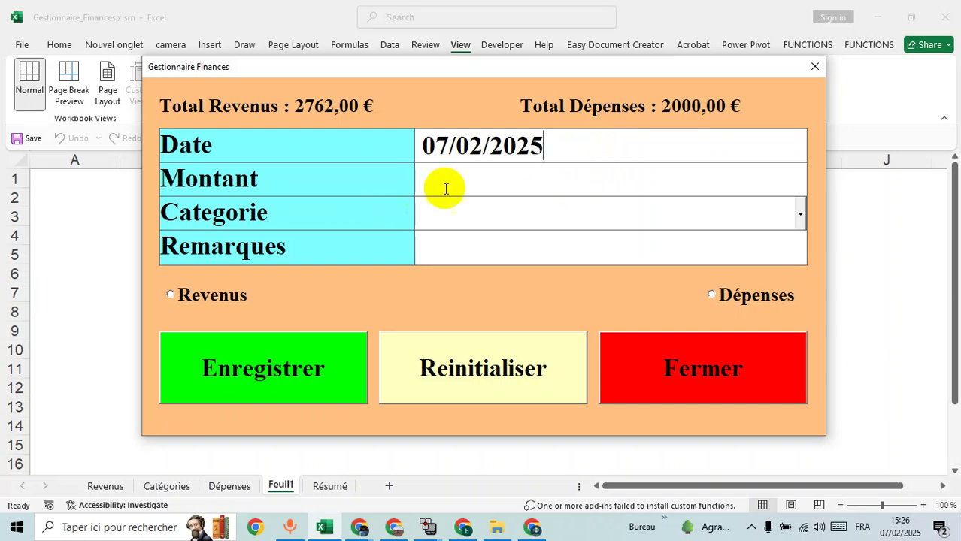
{"action": "left_click", "coordinate": [645, 182]}
{"action": "type", "text": "50"}
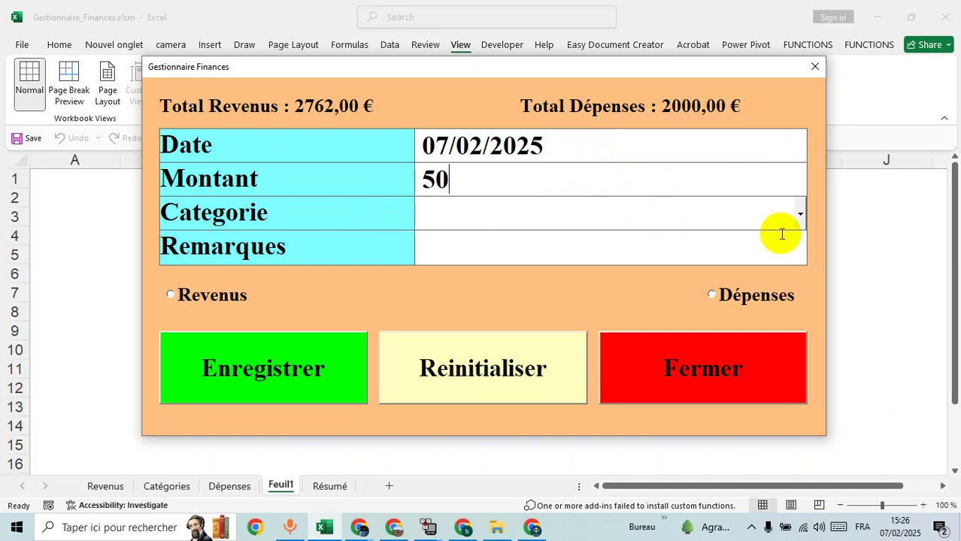
Set the entry's category to Électricité and its remark to "2 factures"
{"action": "left_click", "coordinate": [800, 216]}
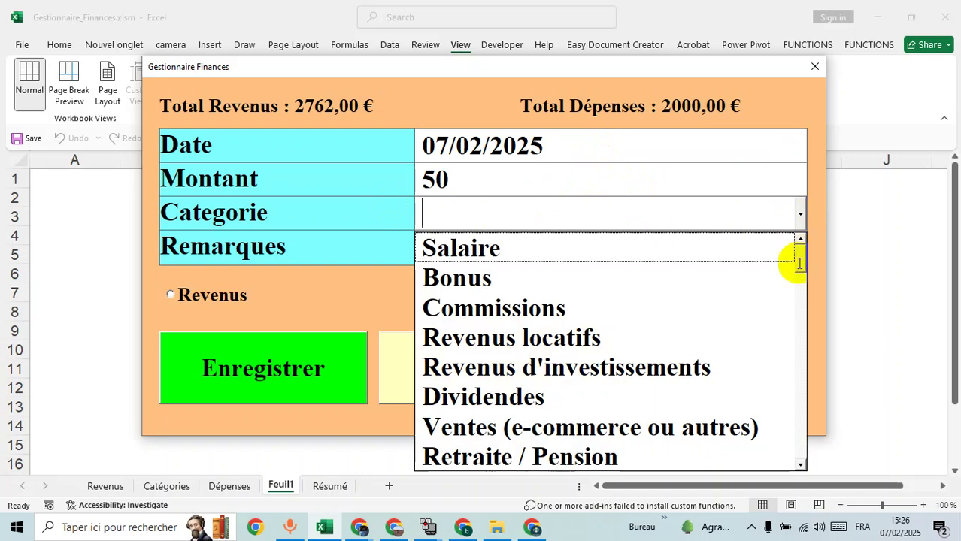
{"action": "left_click_drag", "start_coordinate": [800, 263], "coordinate": [768, 322]}
{"action": "left_click", "coordinate": [573, 374]}
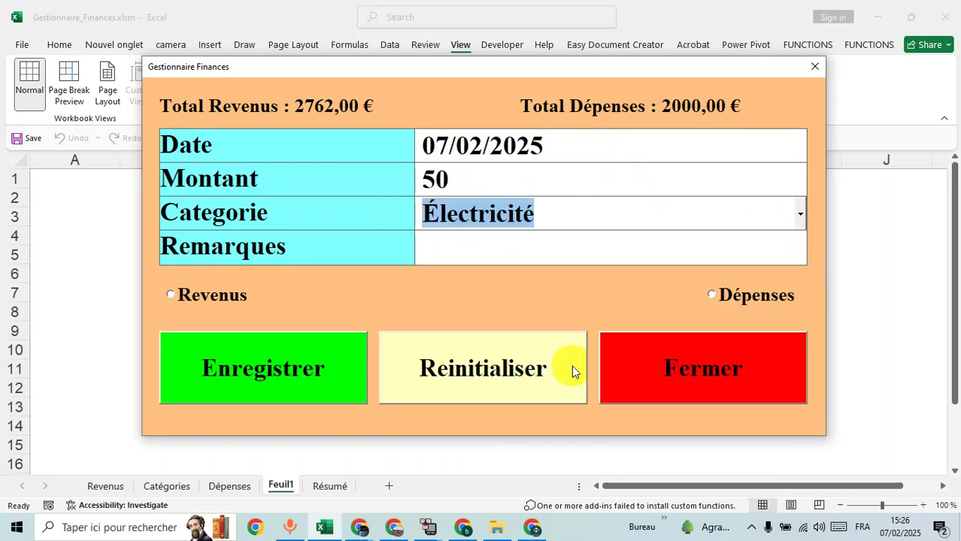
{"action": "left_click", "coordinate": [571, 247]}
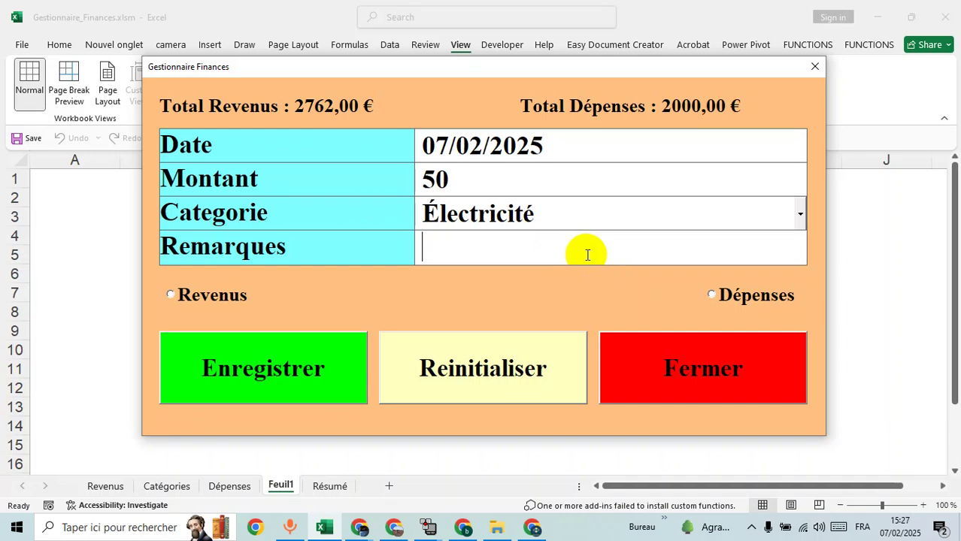
{"action": "type", "text": "2 fa"}
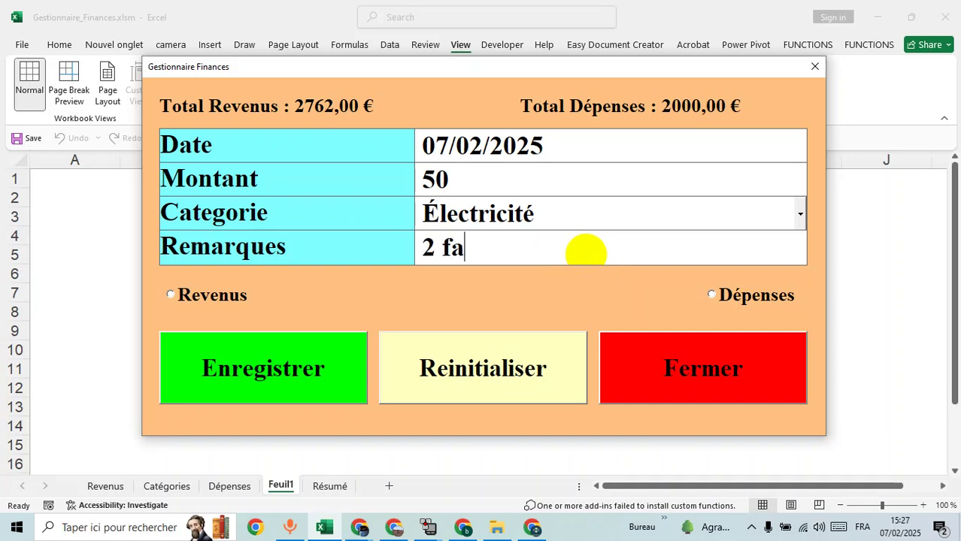
{"action": "type", "text": "ctures"}
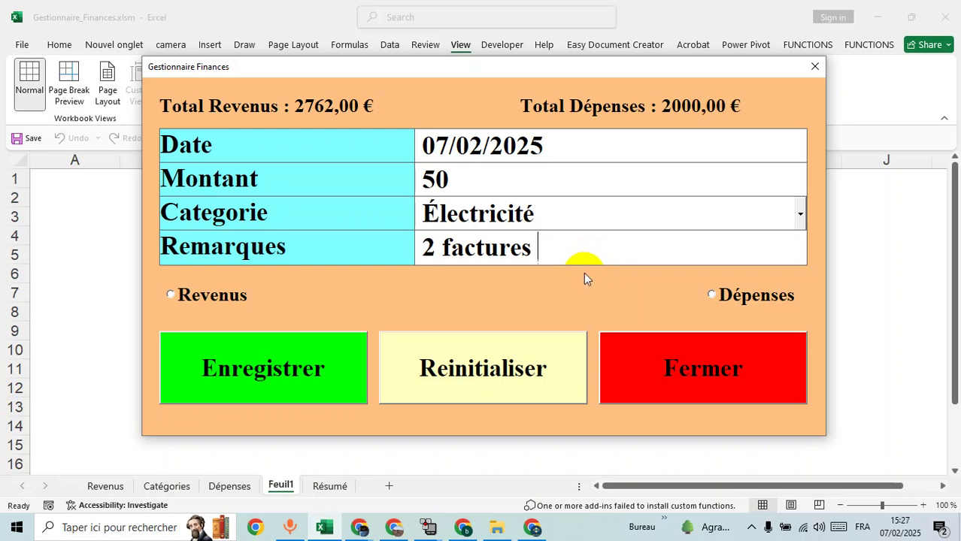
Mark the electricity entry as Dépenses and save it
{"action": "left_click", "coordinate": [713, 298]}
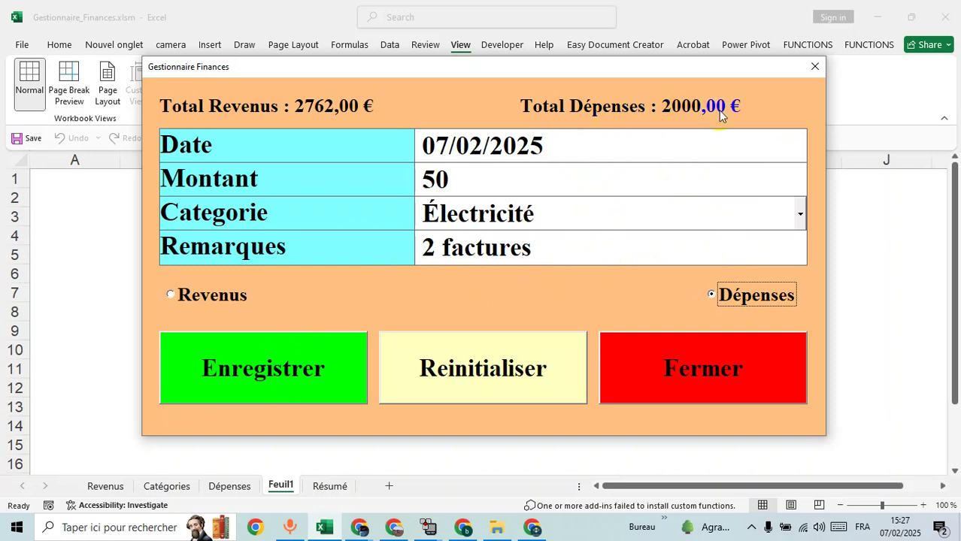
{"action": "left_click", "coordinate": [302, 382]}
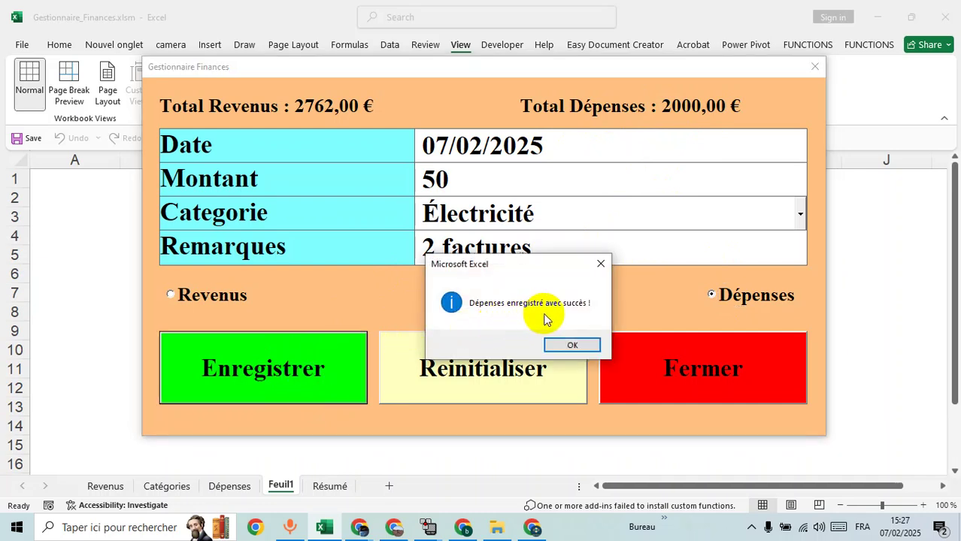
{"action": "left_click", "coordinate": [573, 342]}
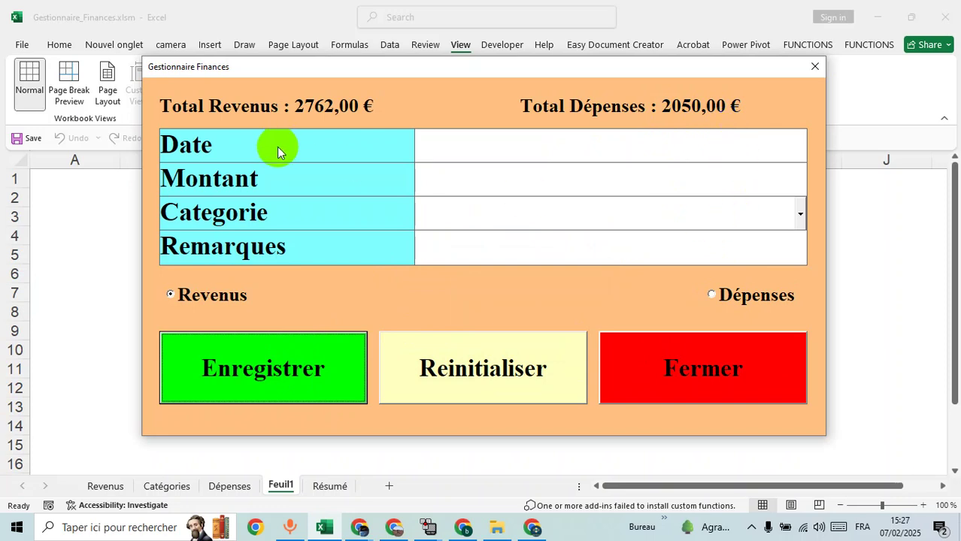
Fill in a new revenue entry with date 01/01/2025, category Bonus and amount 100
{"action": "left_click", "coordinate": [618, 154]}
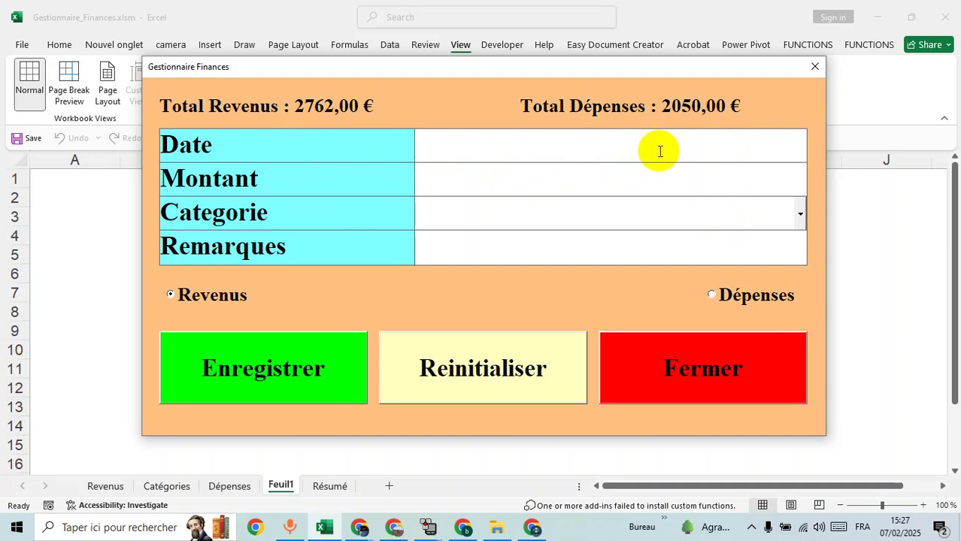
{"action": "type", "text": "01/01"}
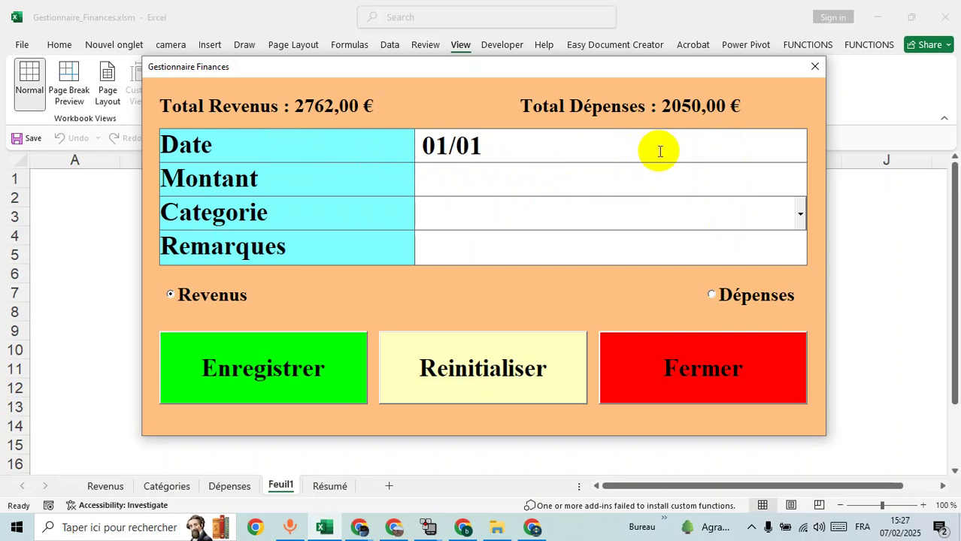
{"action": "type", "text": "/2025"}
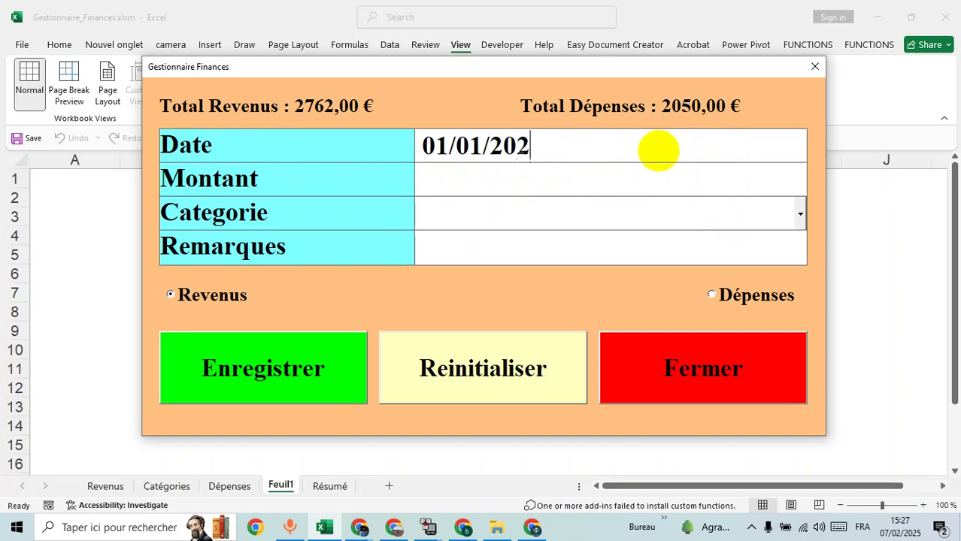
{"action": "left_click", "coordinate": [654, 179]}
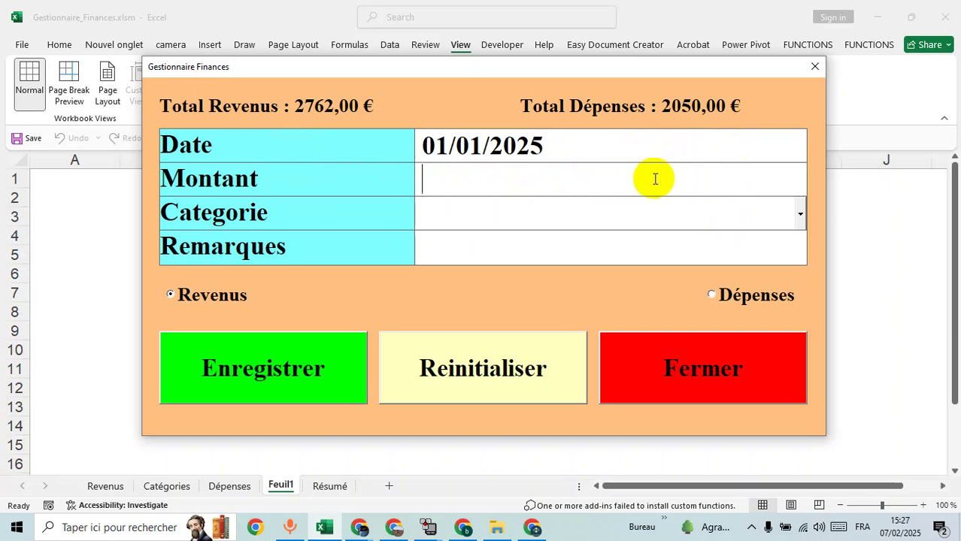
{"action": "left_click", "coordinate": [799, 216]}
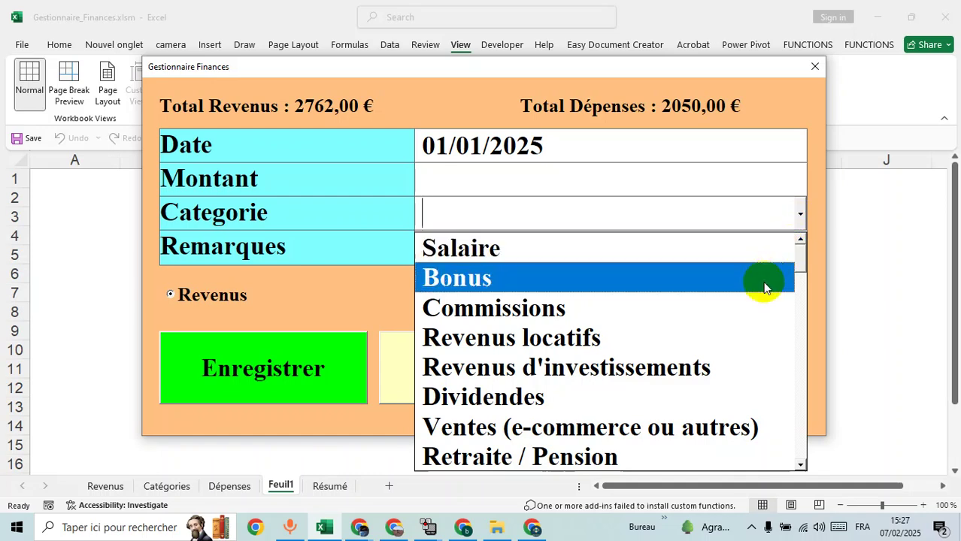
{"action": "left_click", "coordinate": [763, 285]}
{"action": "left_click", "coordinate": [628, 180]}
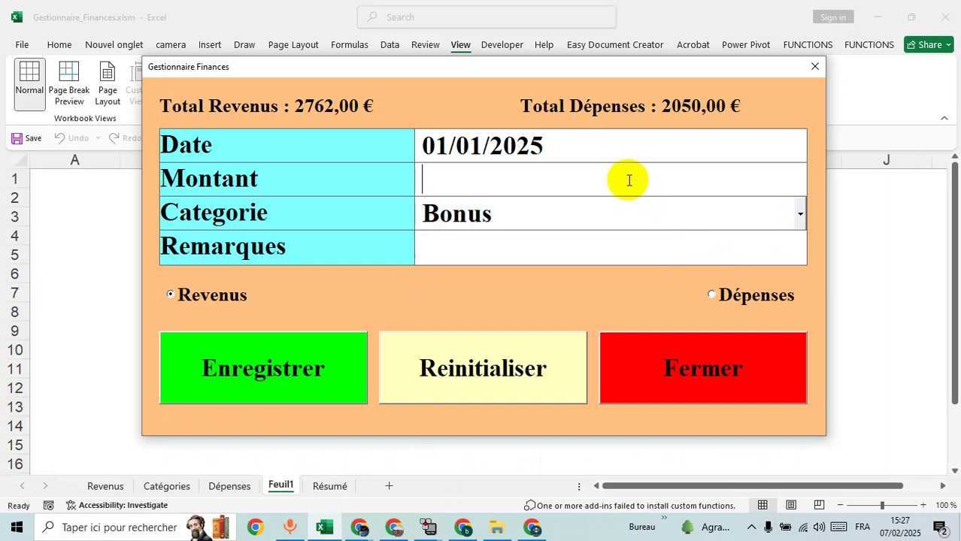
{"action": "type", "text": "100"}
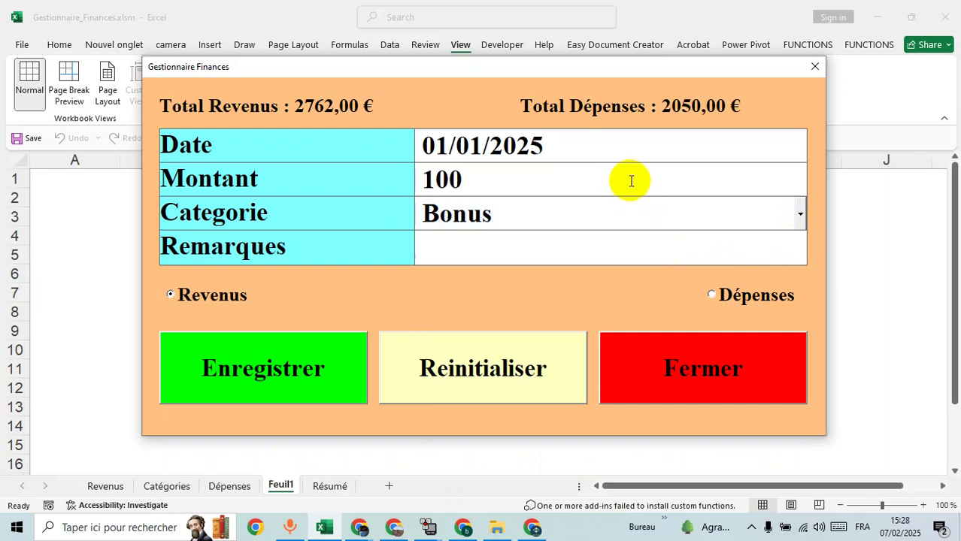
Add the remark "rien" to the Bonus entry and save it as Revenus
{"action": "left_click", "coordinate": [576, 248]}
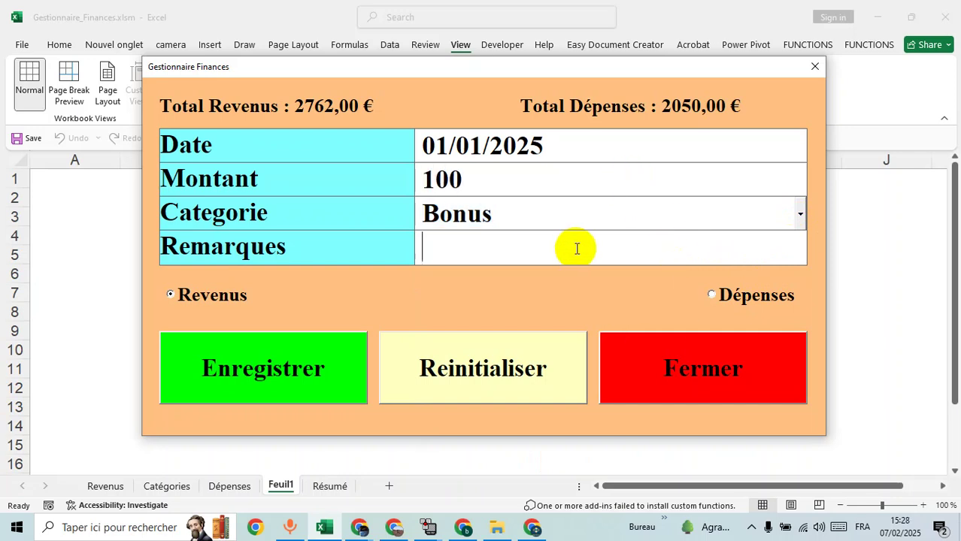
{"action": "type", "text": "rien"}
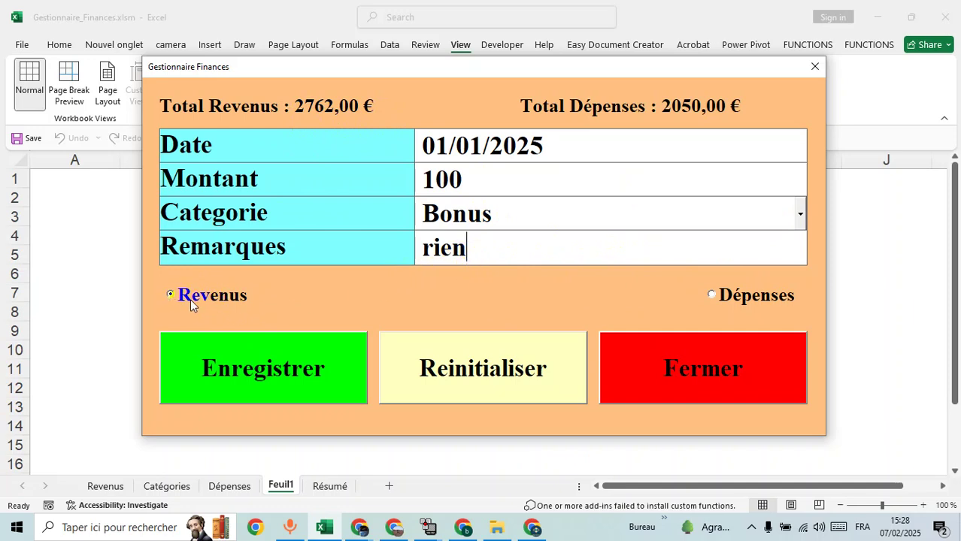
{"action": "left_click", "coordinate": [311, 366]}
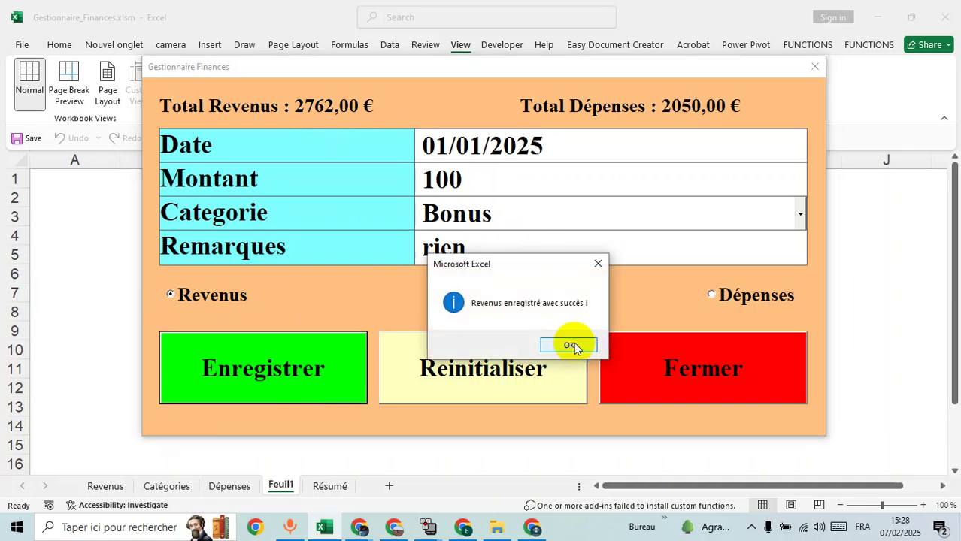
{"action": "left_click", "coordinate": [571, 345]}
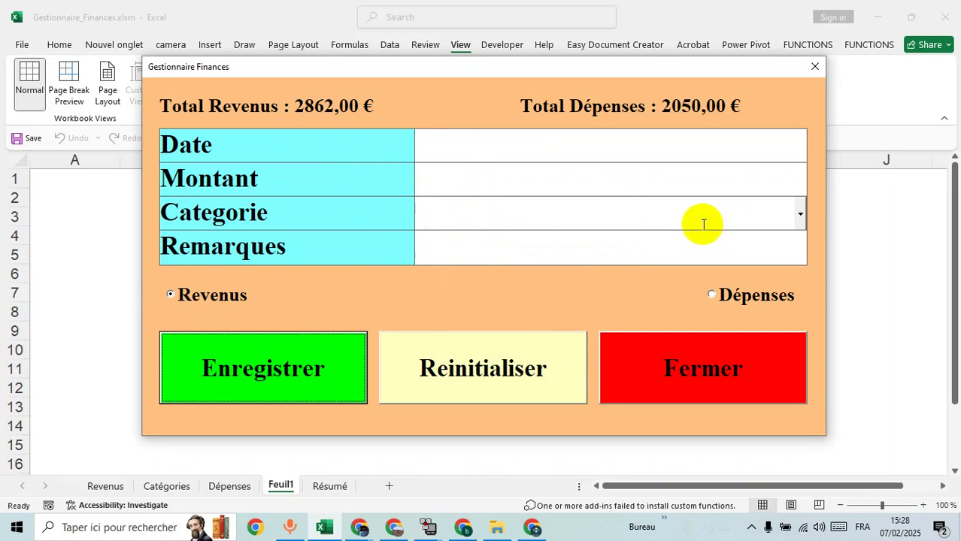
Review the choices offered in the form's Categorie list without selecting one
{"action": "mouse_move", "coordinate": [577, 66]}
{"action": "left_mouse_down"}
{"action": "mouse_move", "coordinate": [622, 55]}
{"action": "mouse_move", "coordinate": [580, 53]}
{"action": "left_mouse_up"}
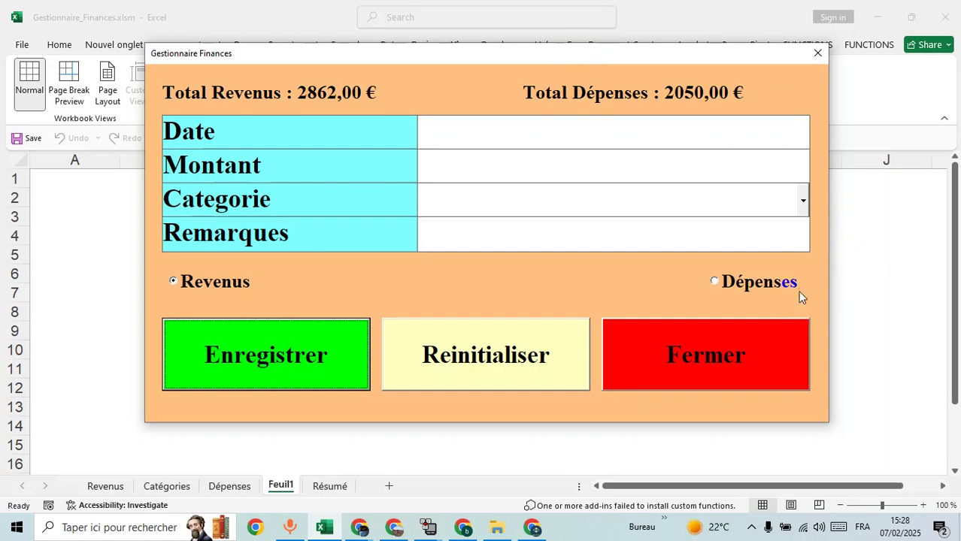
{"action": "left_click", "coordinate": [803, 202]}
{"action": "mouse_move", "coordinate": [802, 239]}
{"action": "left_mouse_down"}
{"action": "mouse_move", "coordinate": [800, 449]}
{"action": "mouse_move", "coordinate": [815, 256]}
{"action": "mouse_move", "coordinate": [805, 241]}
{"action": "left_mouse_up"}
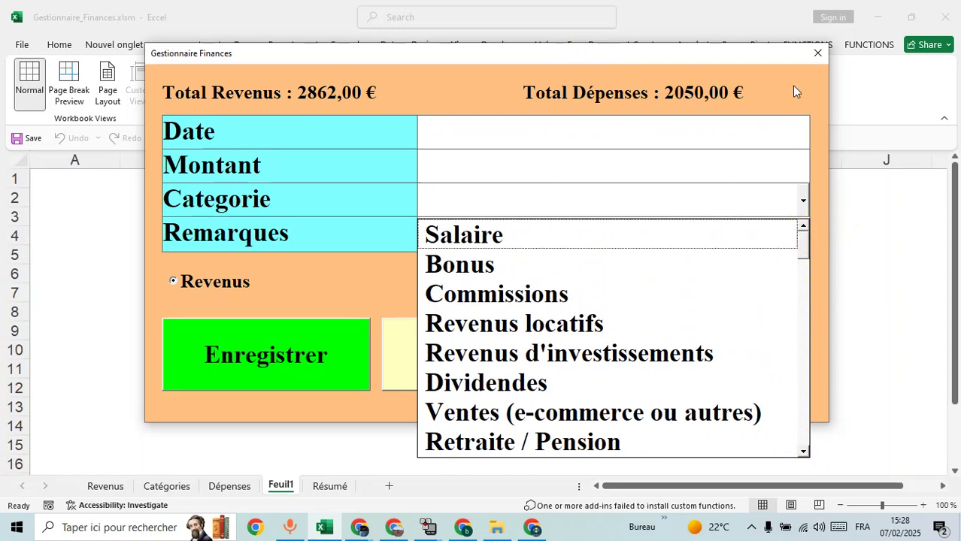
{"action": "left_click", "coordinate": [681, 54]}
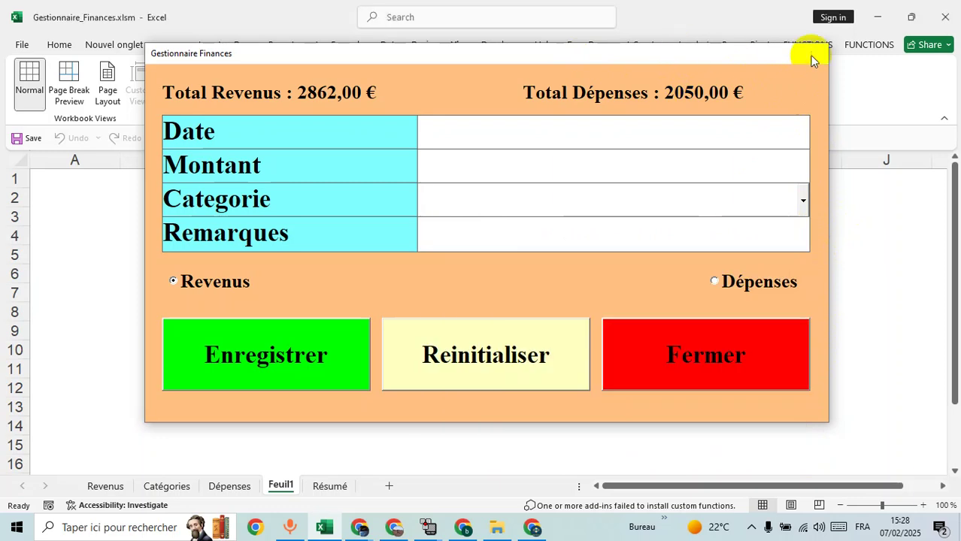
Close the finance form and display the Catégories sheet
{"action": "left_click", "coordinate": [816, 53]}
{"action": "left_click", "coordinate": [178, 311]}
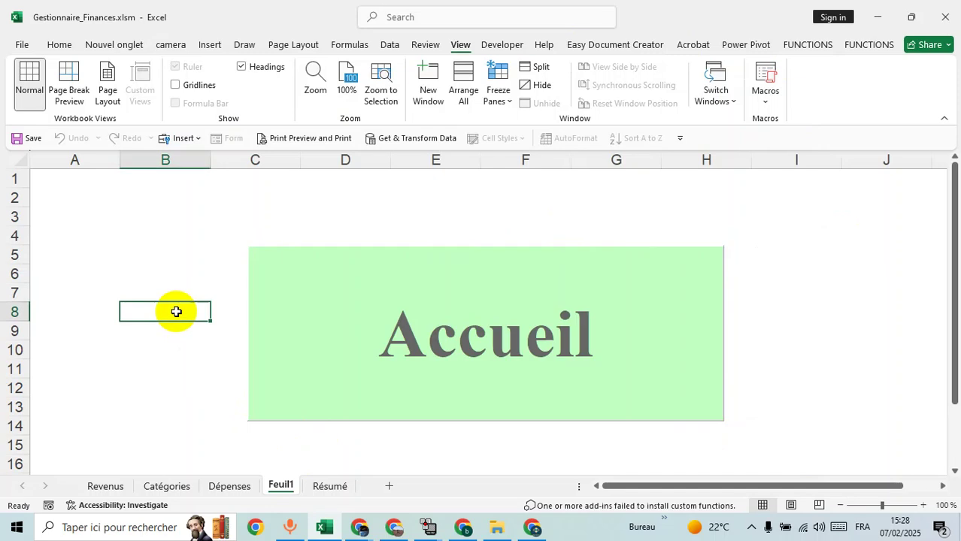
{"action": "left_click", "coordinate": [178, 487]}
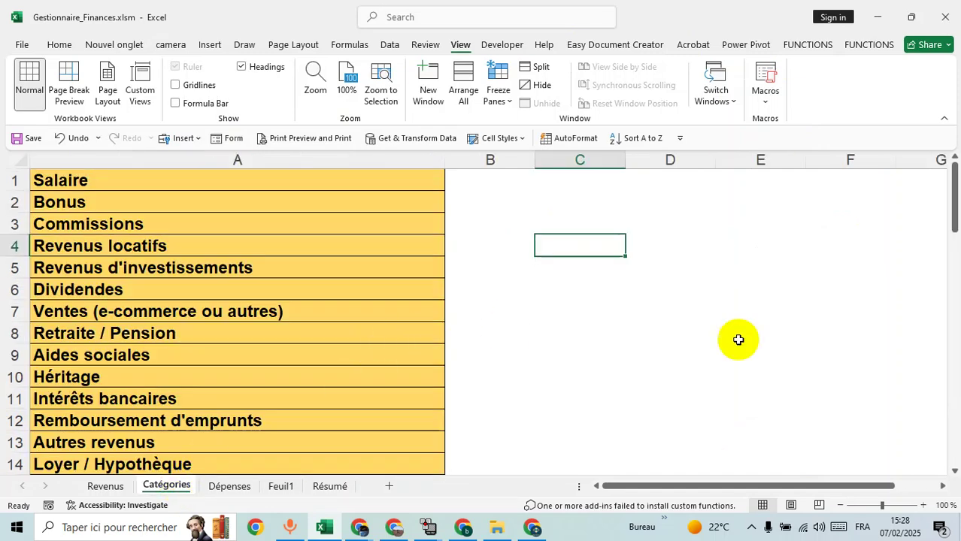
Add the category "Réparations majeures (maison, voiture)" in cell A61, directly below Donations
{"action": "scroll", "coordinate": [897, 292], "scroll_direction": "down", "scroll_amount": 4}
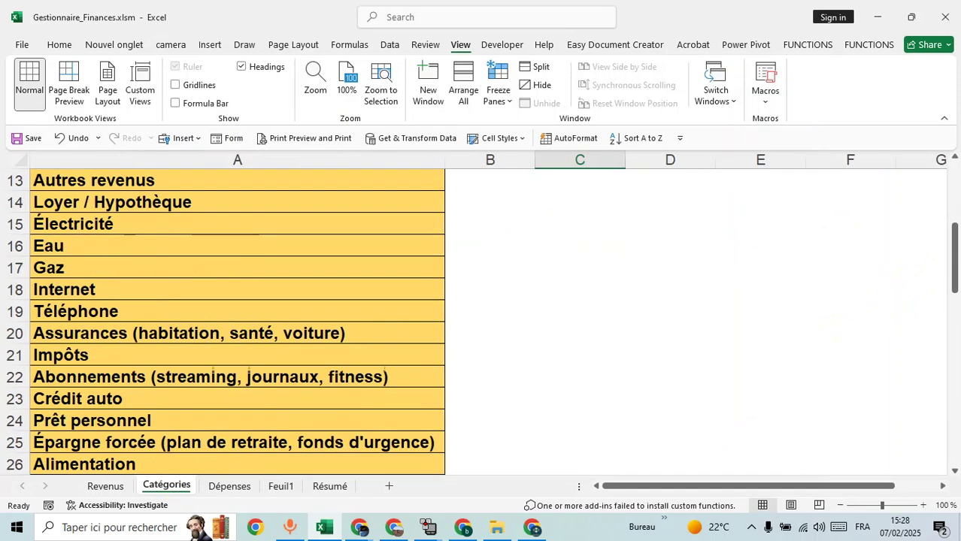
{"action": "left_click_drag", "start_coordinate": [953, 251], "coordinate": [913, 398]}
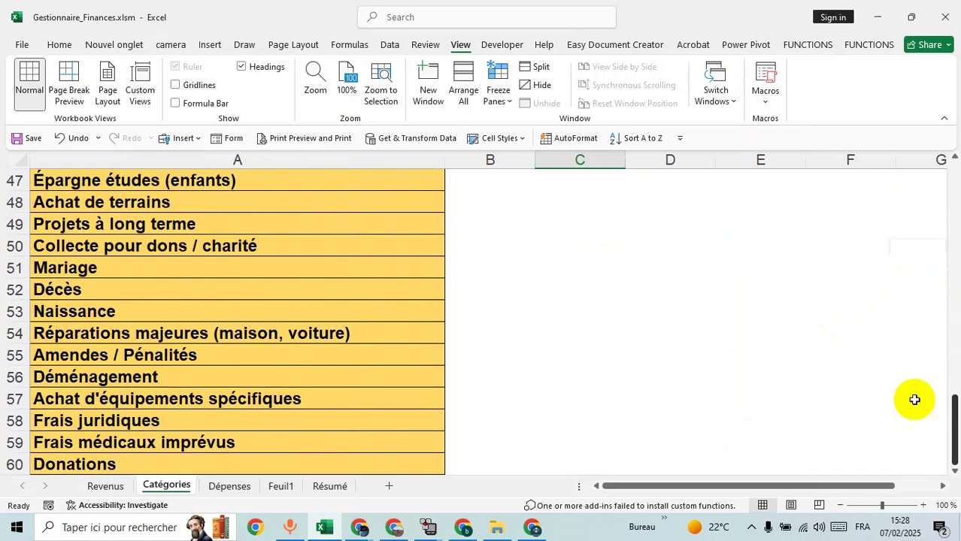
{"action": "scroll", "coordinate": [673, 322], "scroll_direction": "down", "scroll_amount": 6}
{"action": "scroll", "coordinate": [661, 324], "scroll_direction": "up", "scroll_amount": 4}
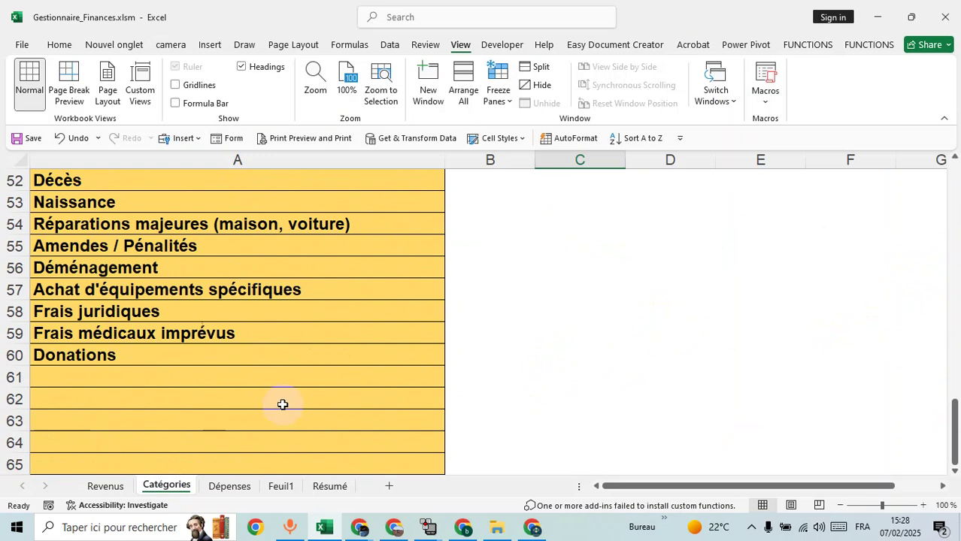
{"action": "left_click", "coordinate": [184, 376]}
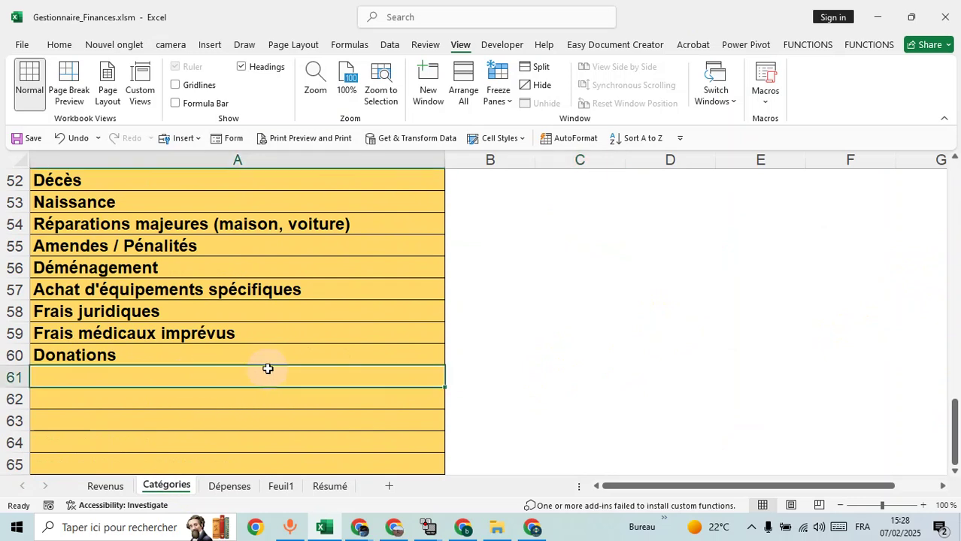
{"action": "scroll", "coordinate": [268, 368], "scroll_direction": "down", "scroll_amount": 1}
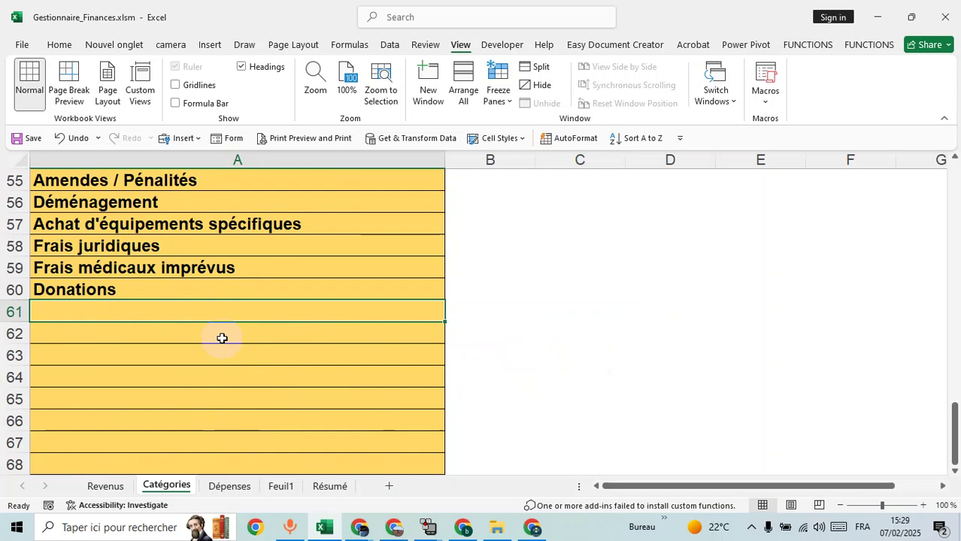
{"action": "type", "text": "r"}
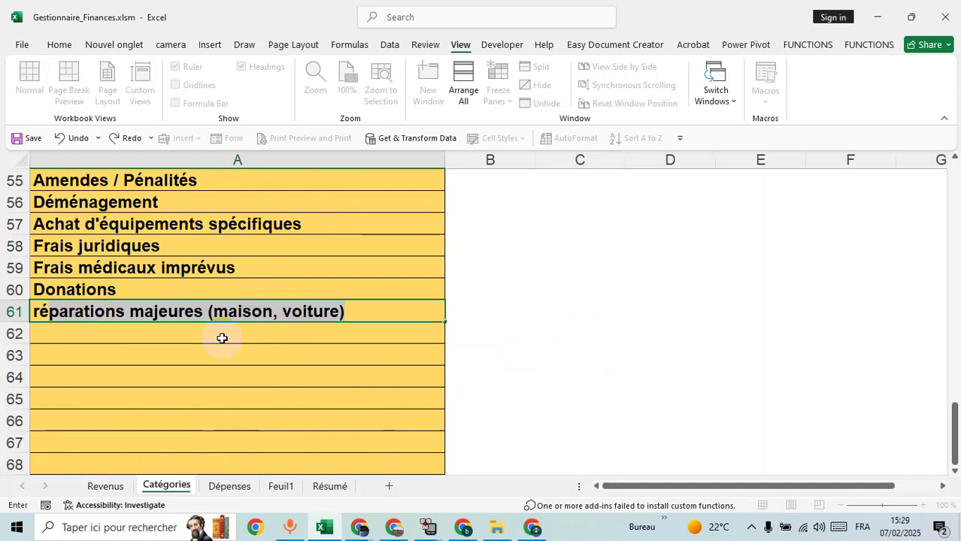
{"action": "key", "text": "Tab"}
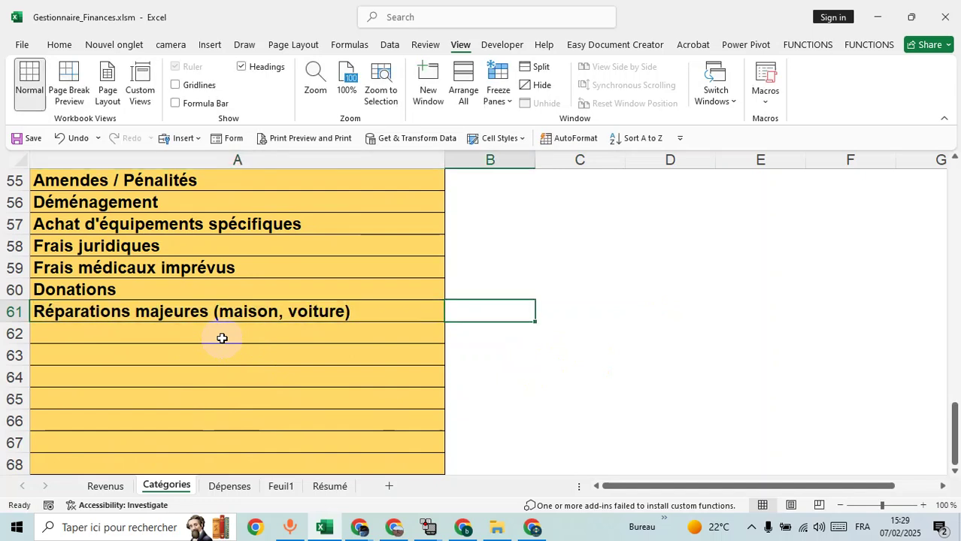
Edit the category in cell A61 so that it reads "Réparations voiture"
{"action": "double_click", "coordinate": [384, 312]}
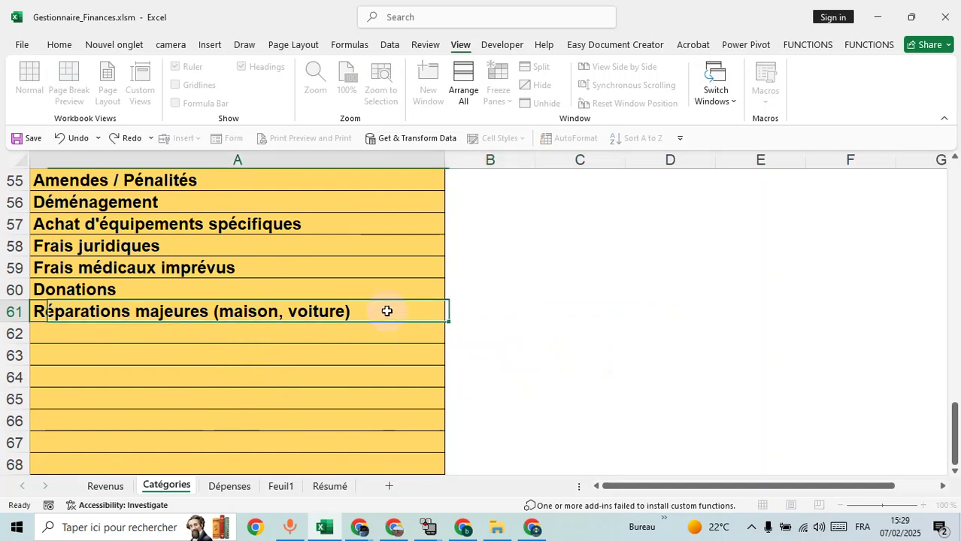
{"action": "key", "text": "BackSpace"}
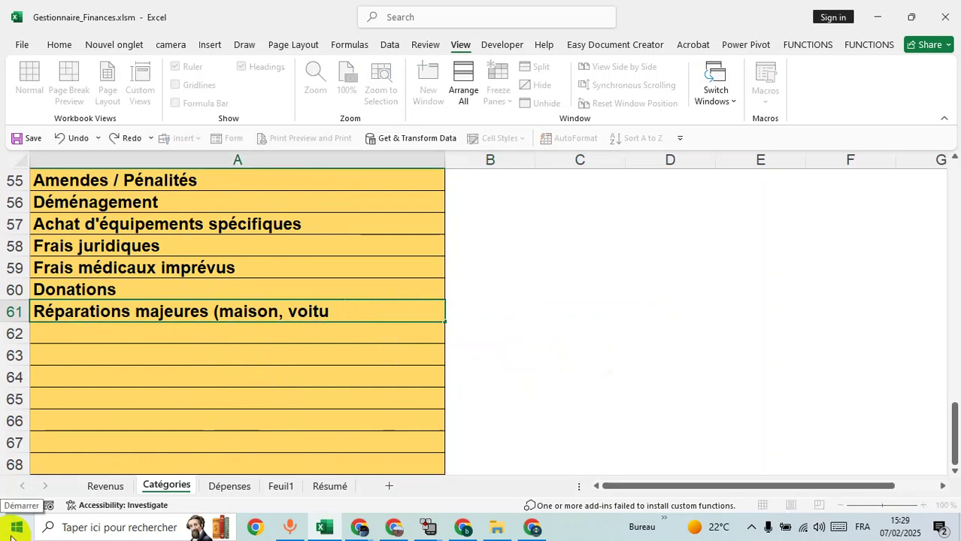
{"action": "key", "text": "BackSpace"}
{"action": "key", "text": "BackSpace"}
{"action": "key", "text": "BackSpace"}
{"action": "key", "text": "BackSpace"}
{"action": "key", "text": "BackSpace"}
{"action": "key", "text": "BackSpace"}
{"action": "key", "text": "BackSpace"}
{"action": "key", "text": "BackSpace"}
{"action": "key", "text": "BackSpace"}
{"action": "key", "text": "BackSpace"}
{"action": "key", "text": "BackSpace"}
{"action": "key", "text": "BackSpace"}
{"action": "key", "text": "BackSpace"}
{"action": "key", "text": "BackSpace"}
{"action": "key", "text": "BackSpace"}
{"action": "key", "text": "BackSpace"}
{"action": "key", "text": "BackSpace"}
{"action": "key", "text": "BackSpace"}
{"action": "key", "text": "BackSpace"}
{"action": "key", "text": "BackSpace"}
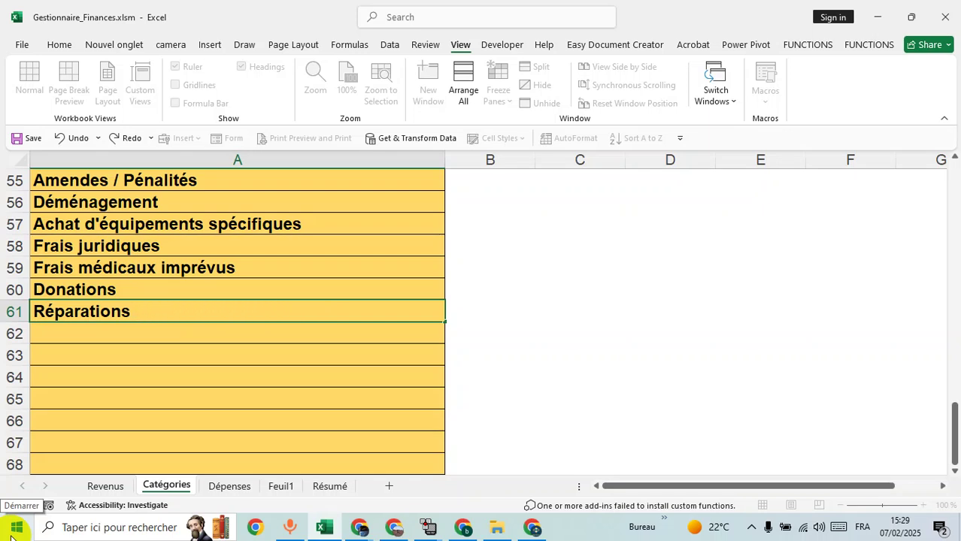
{"action": "type", "text": "voiture"}
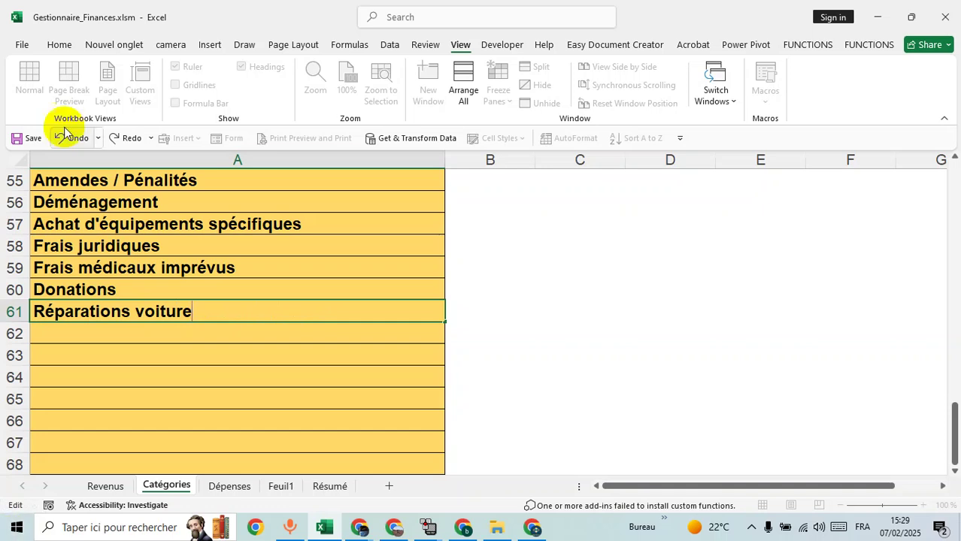
{"action": "left_click", "coordinate": [350, 353]}
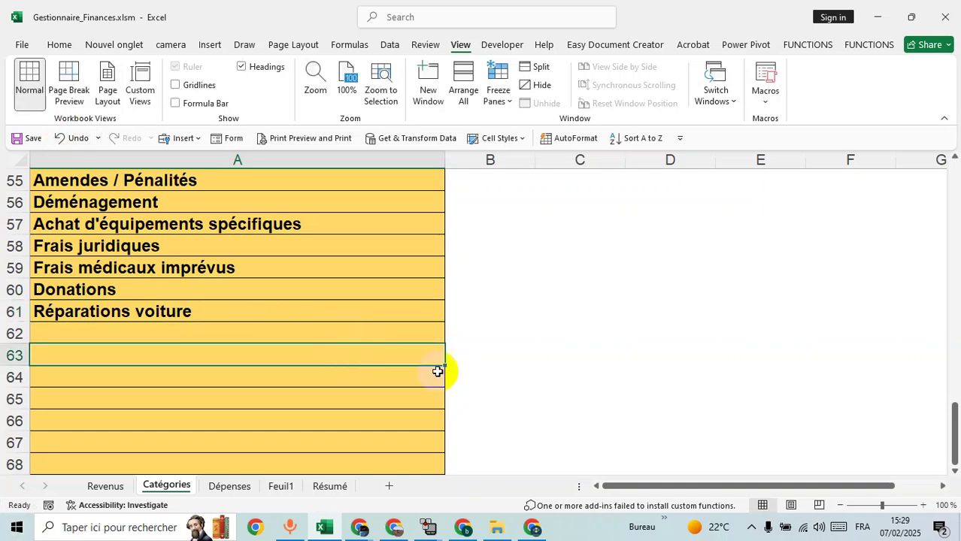
{"action": "left_click", "coordinate": [546, 316]}
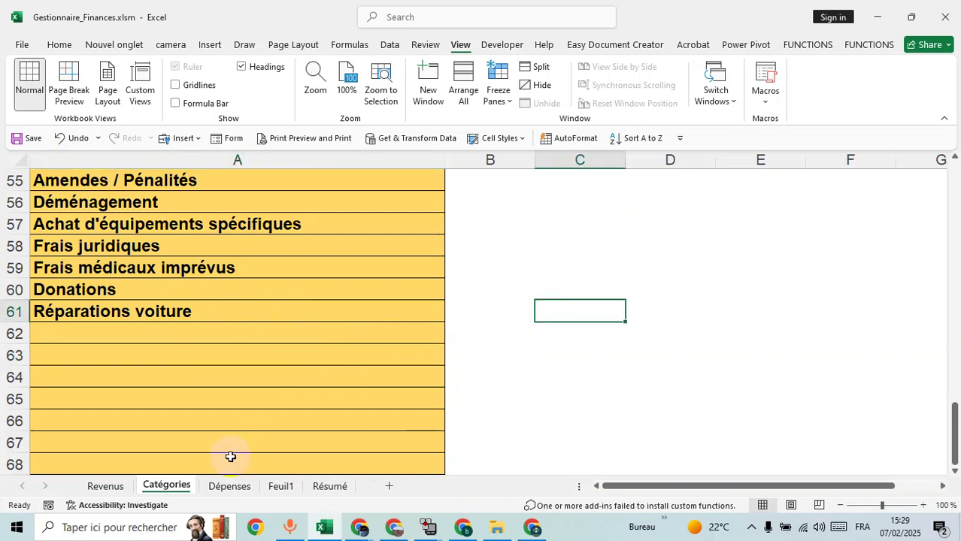
Open the finance form from the Feuil1 sheet and check its Categorie list for Réparations voiture
{"action": "left_click", "coordinate": [281, 487]}
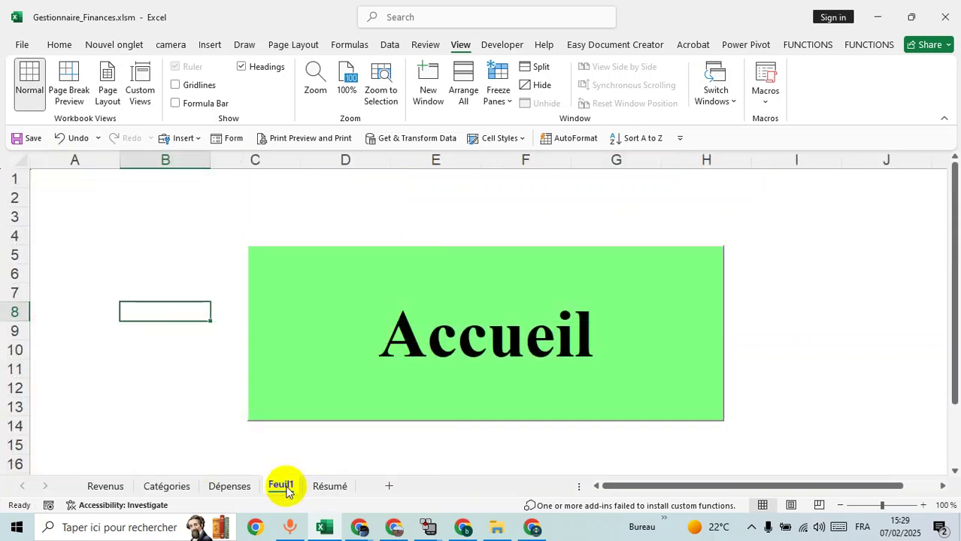
{"action": "left_click", "coordinate": [507, 338]}
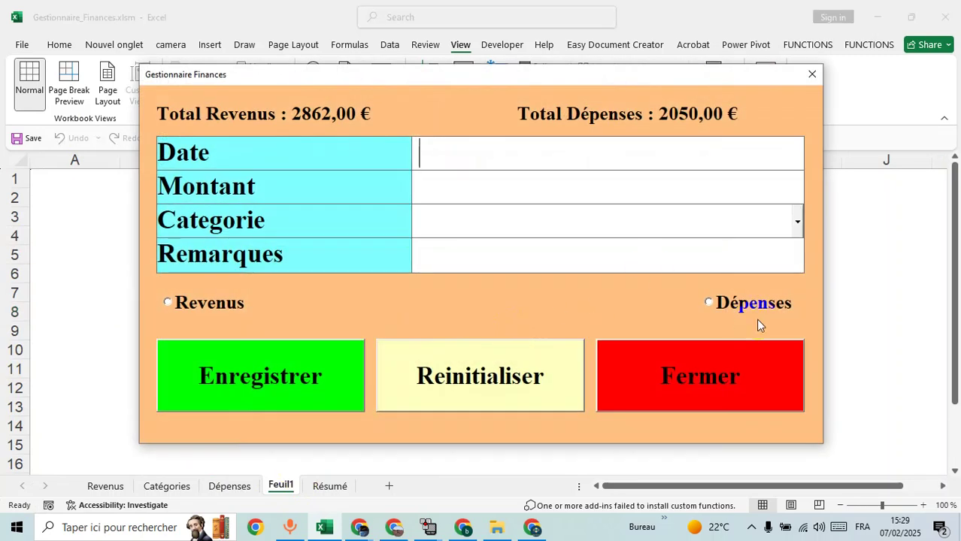
{"action": "left_click", "coordinate": [799, 228]}
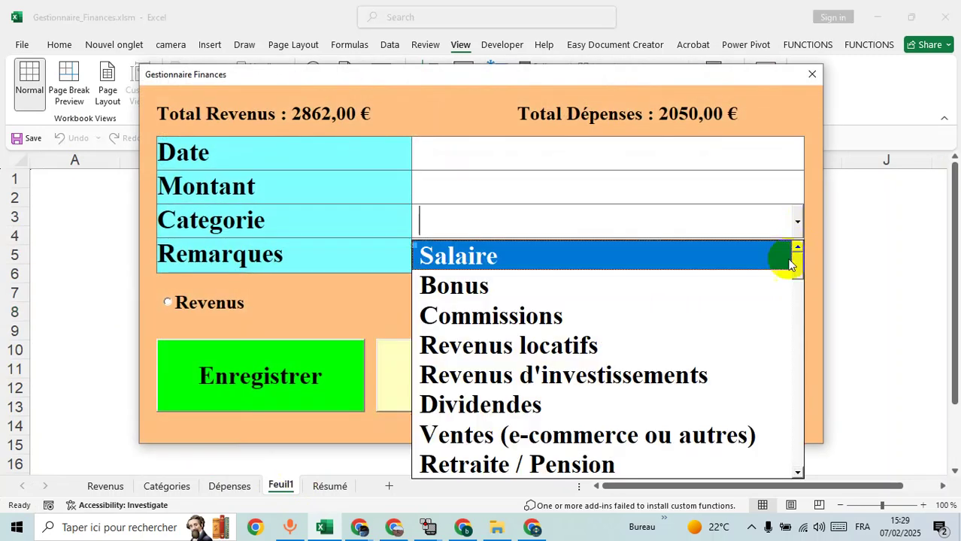
{"action": "left_click_drag", "start_coordinate": [797, 263], "coordinate": [791, 465]}
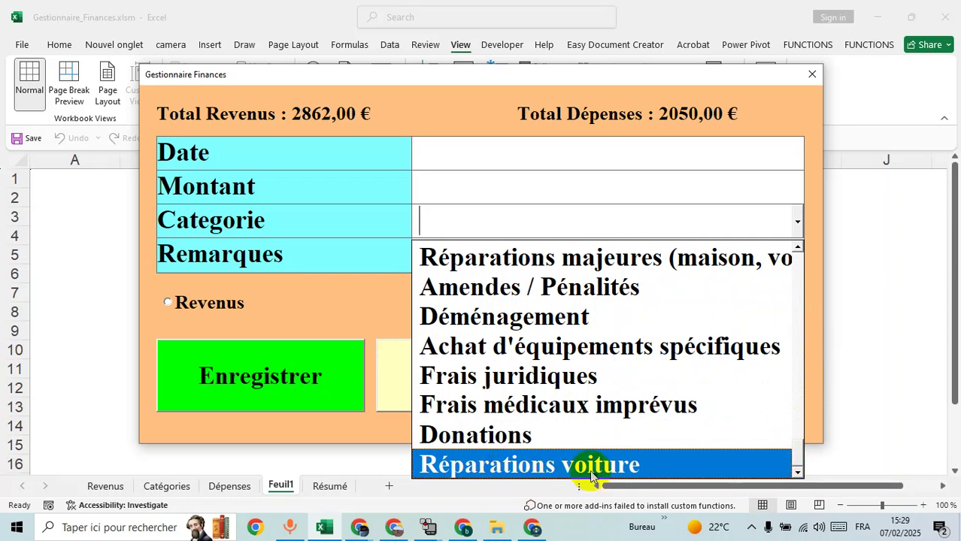
{"action": "left_click", "coordinate": [812, 369]}
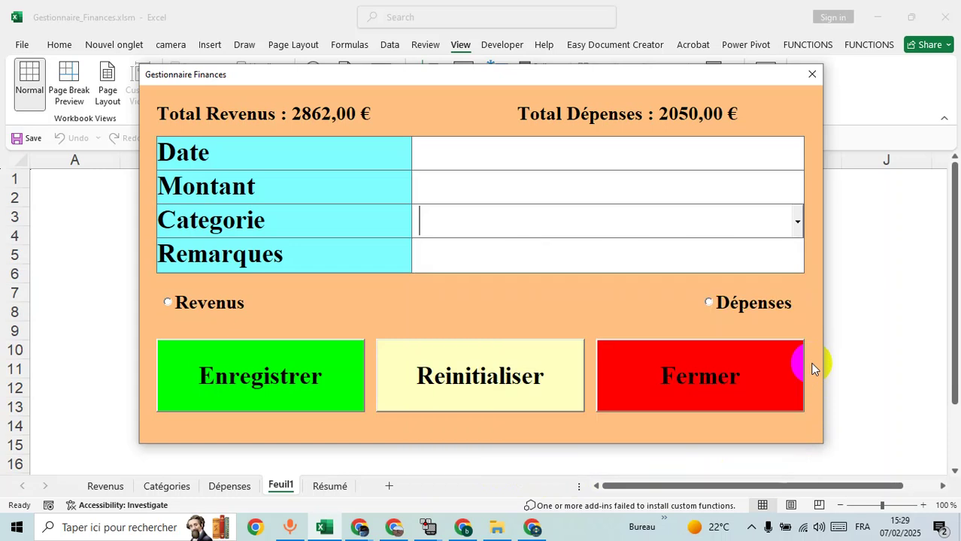
{"action": "left_click", "coordinate": [797, 222]}
{"action": "left_click", "coordinate": [797, 223]}
{"action": "left_click", "coordinate": [798, 224]}
{"action": "left_click", "coordinate": [797, 224]}
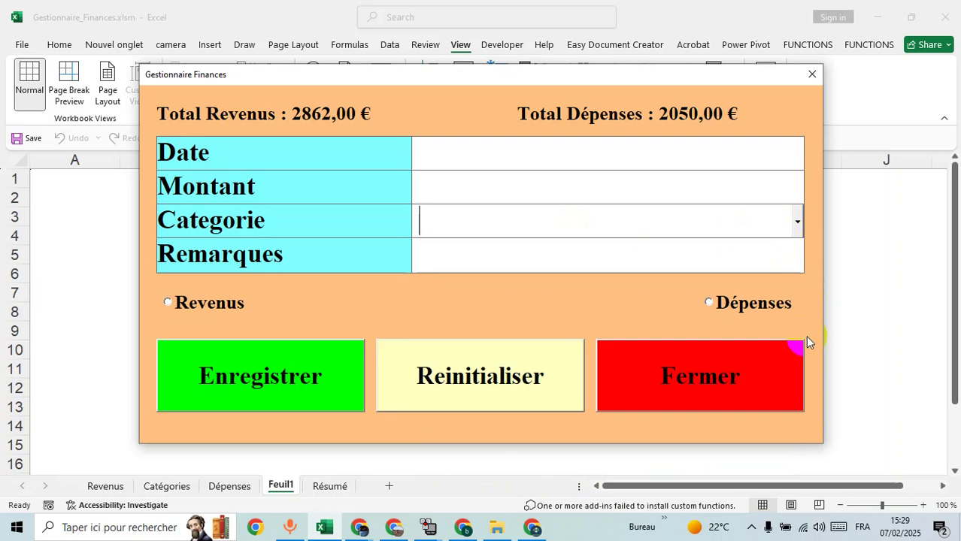
Close the finance form without recording an entry and return to the Feuil1 sheet
{"action": "left_click_drag", "start_coordinate": [574, 79], "coordinate": [601, 67]}
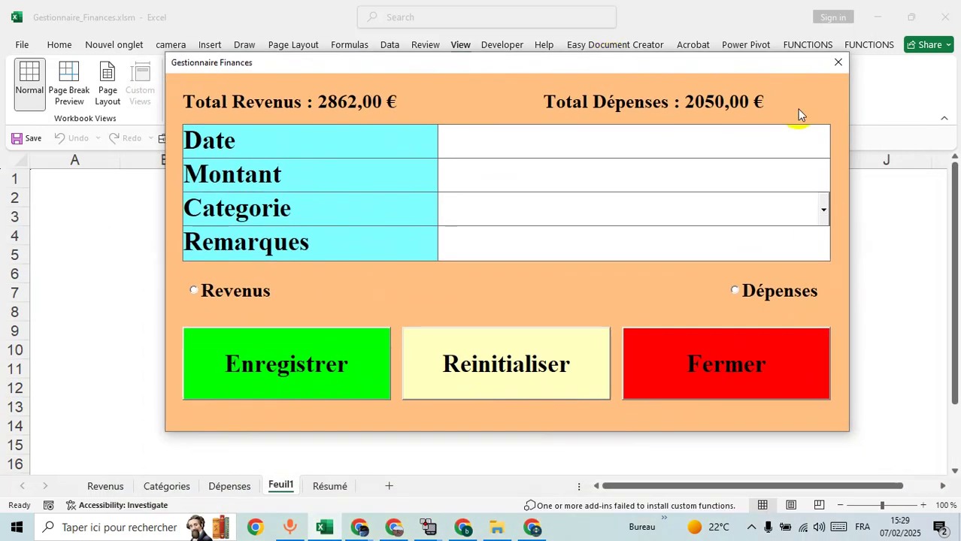
{"action": "left_click", "coordinate": [841, 68]}
{"action": "left_click", "coordinate": [803, 331]}
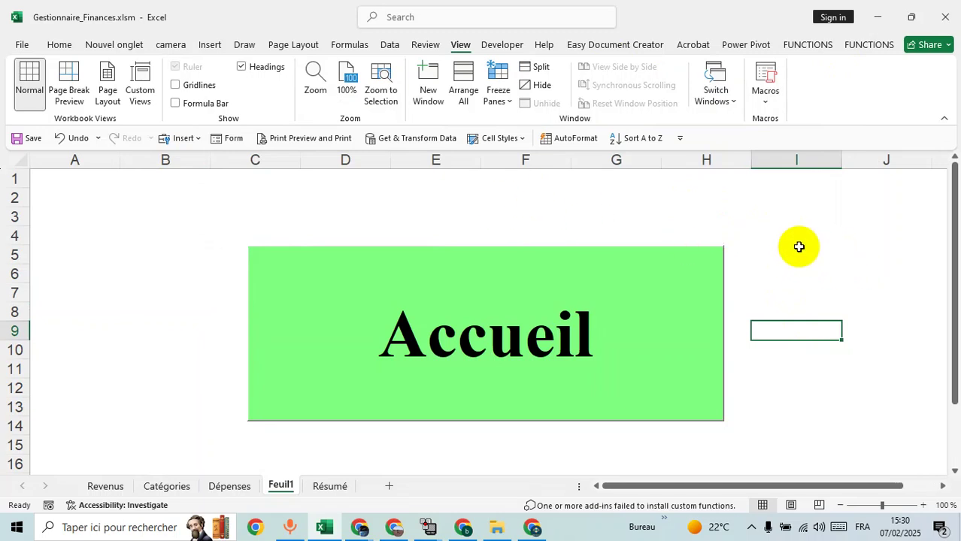
{"action": "left_click", "coordinate": [774, 273]}
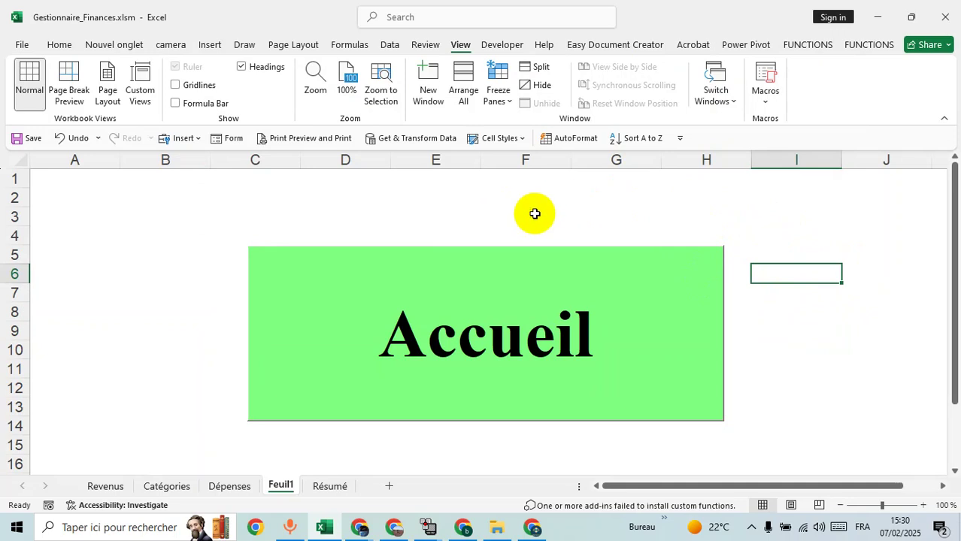
Open the Visual Basic editor to review the code of UserForm1 and display its form design
{"action": "left_click", "coordinate": [503, 52]}
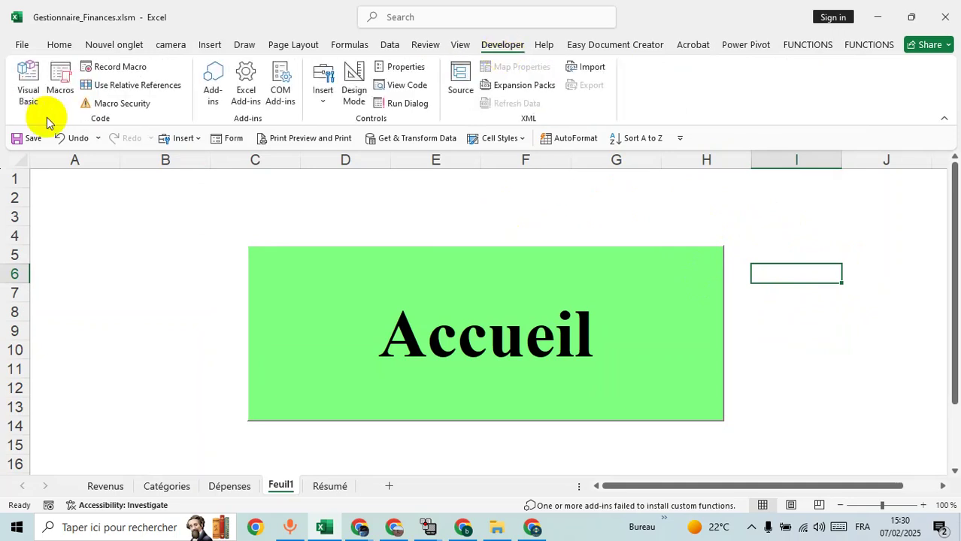
{"action": "left_click", "coordinate": [30, 81]}
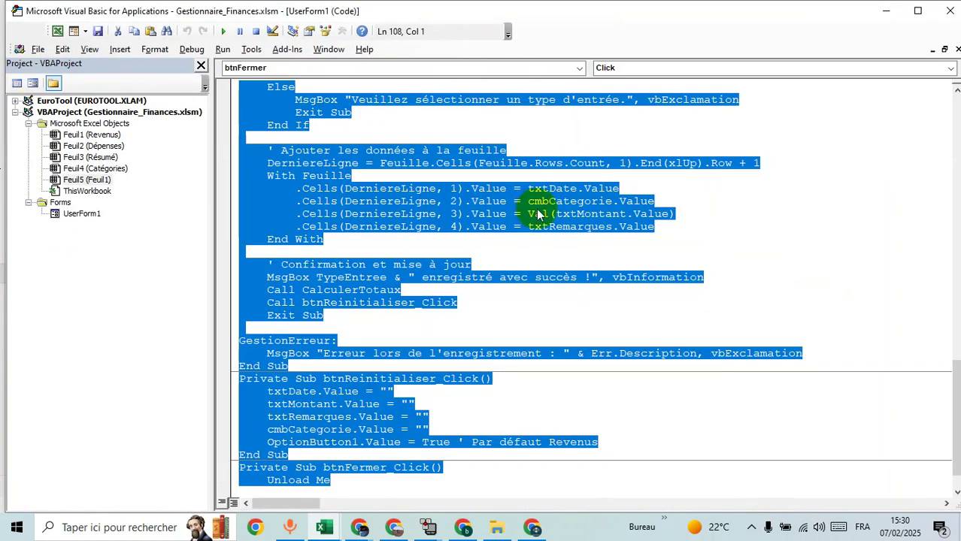
{"action": "left_click", "coordinate": [740, 254]}
{"action": "scroll", "coordinate": [777, 245], "scroll_direction": "down", "scroll_amount": 1}
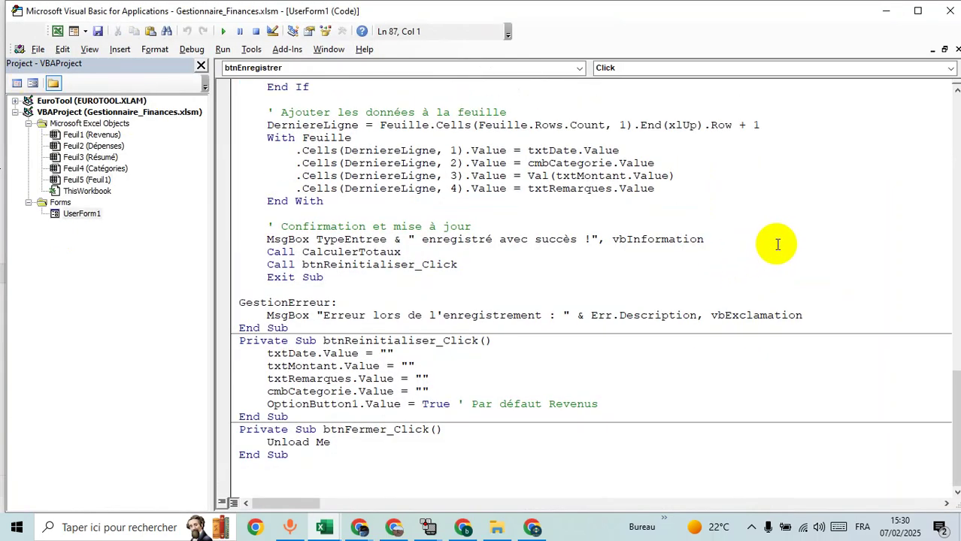
{"action": "scroll", "coordinate": [752, 243], "scroll_direction": "up", "scroll_amount": 8}
{"action": "double_click", "coordinate": [85, 213]}
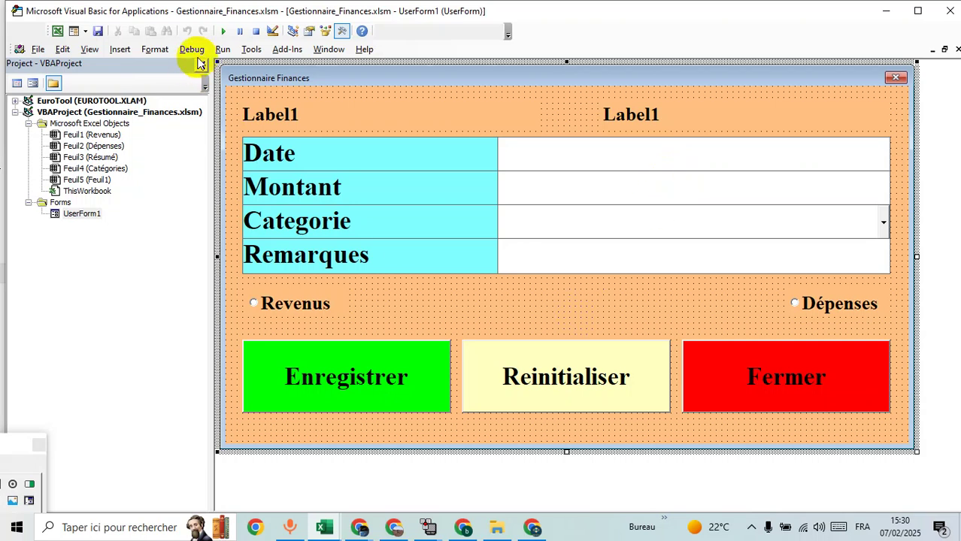
Run UserForm1 and move the form window lower over the sheet
{"action": "left_click", "coordinate": [222, 31]}
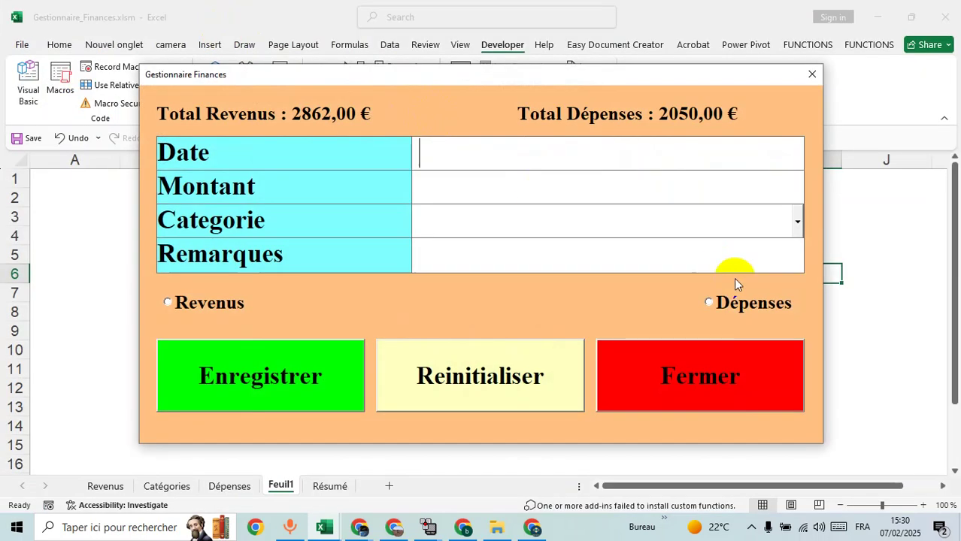
{"action": "left_click", "coordinate": [645, 374]}
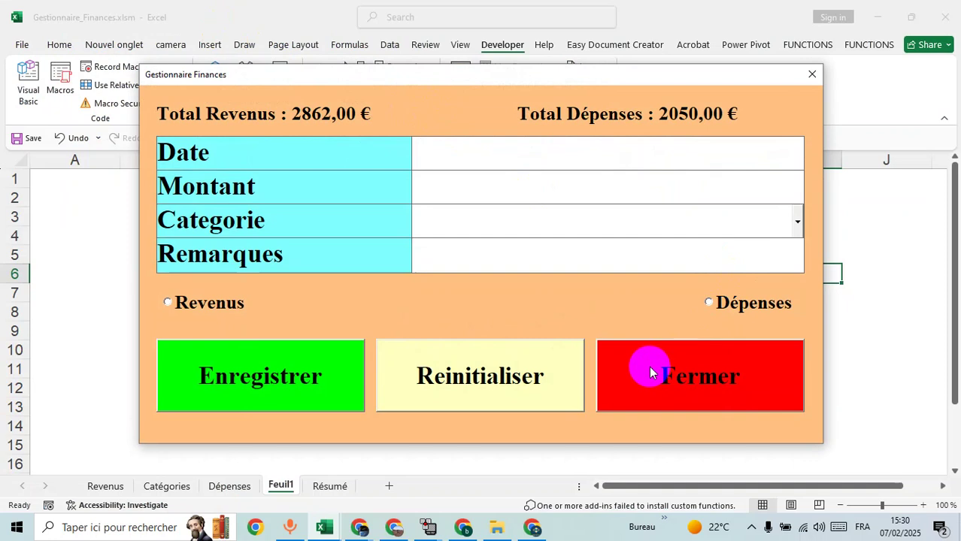
{"action": "left_click_drag", "start_coordinate": [618, 74], "coordinate": [603, 148]}
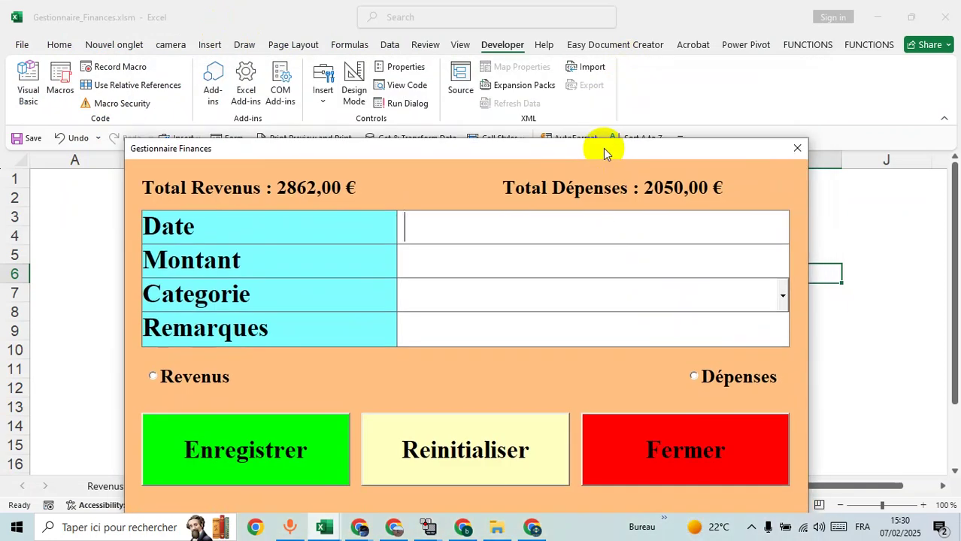
Fill in a new entry with date 07/02/2025 and amount 100
{"action": "type", "text": "07/0"}
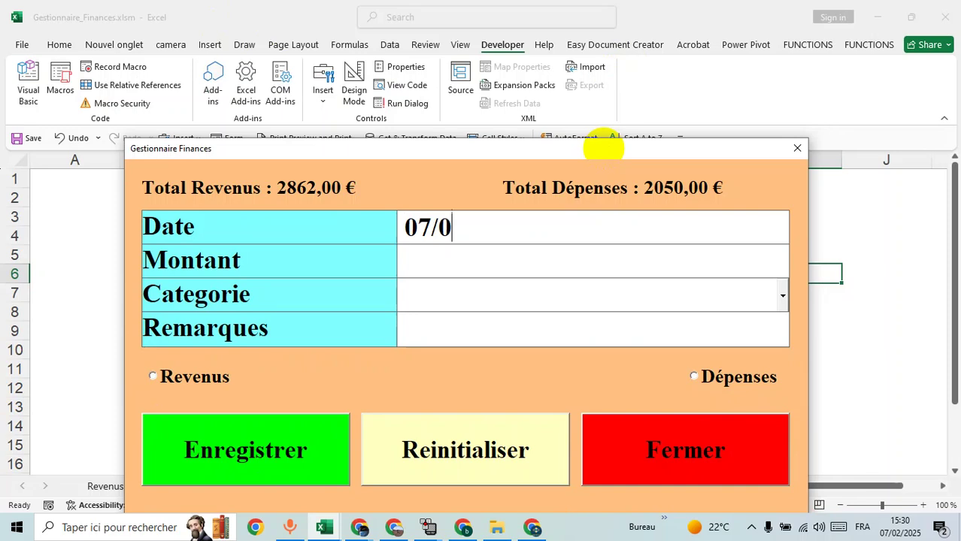
{"action": "type", "text": "2/2025"}
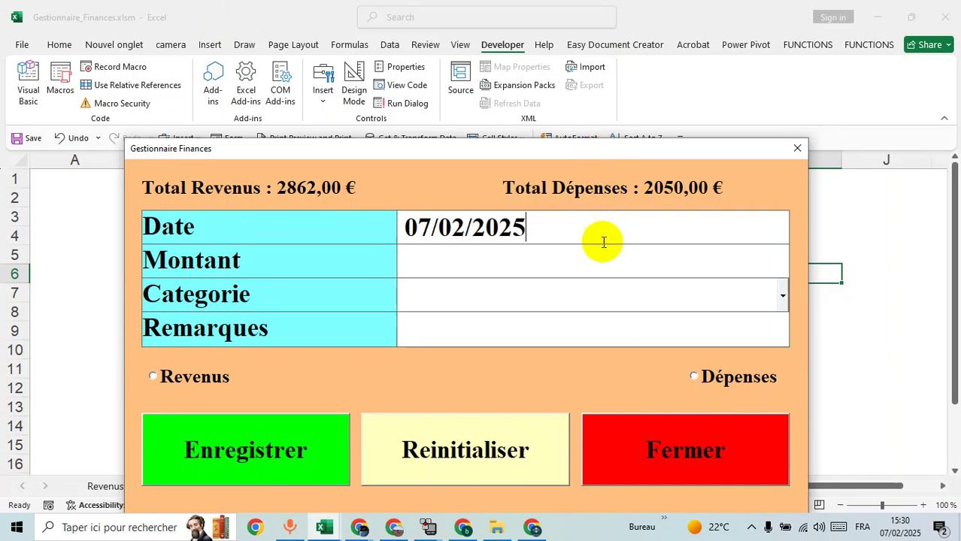
{"action": "left_click", "coordinate": [577, 261]}
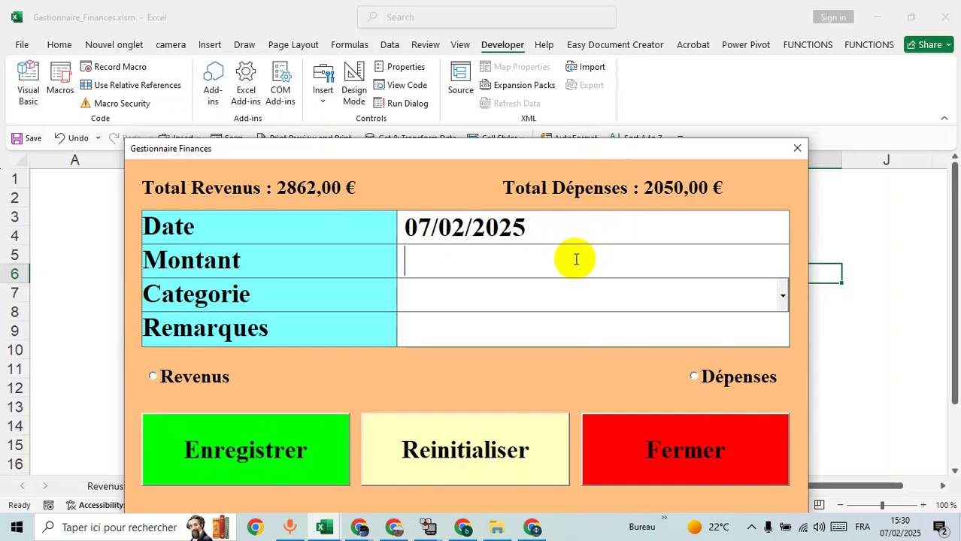
{"action": "type", "text": "100"}
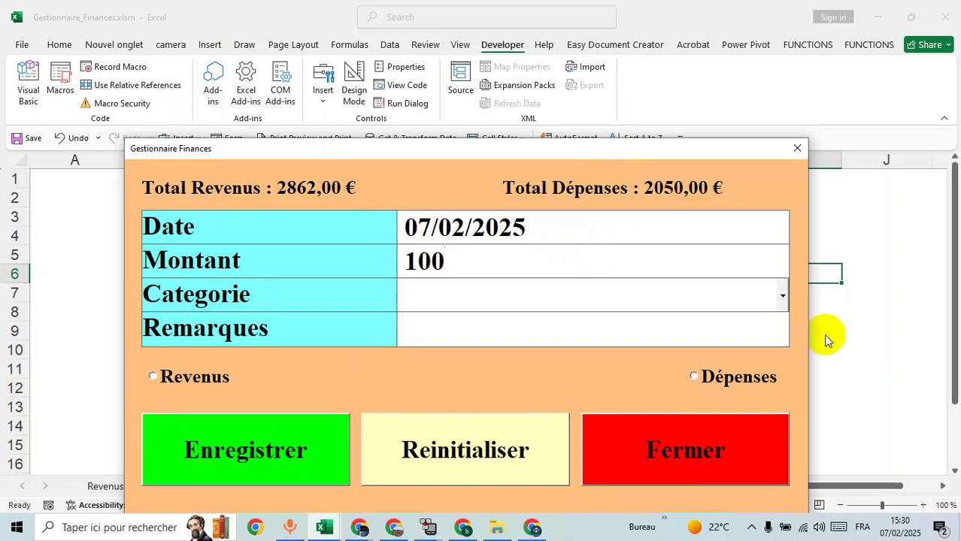
Set the new entry's category to Réparations voiture from the end of the category list
{"action": "left_click", "coordinate": [781, 298]}
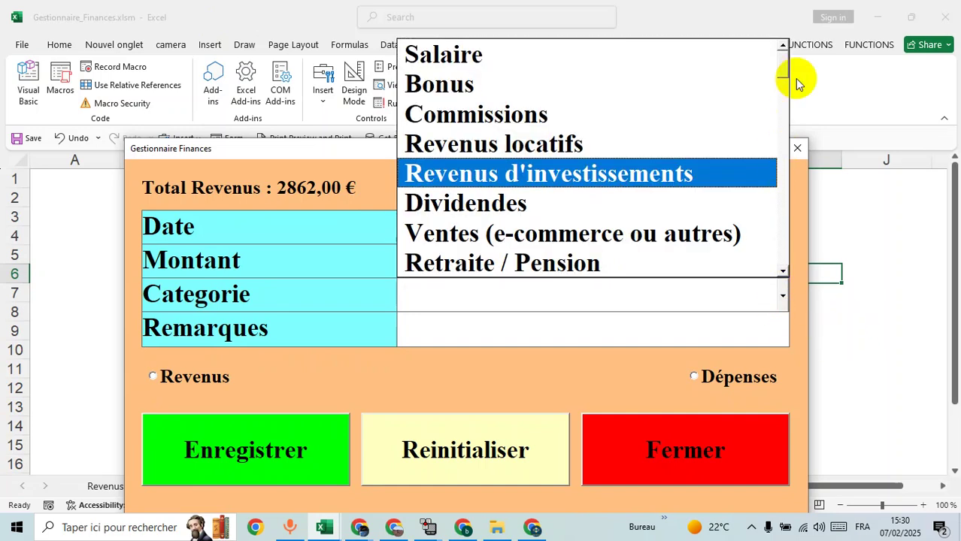
{"action": "scroll", "coordinate": [782, 78], "scroll_direction": "down", "scroll_amount": 1}
{"action": "left_click_drag", "start_coordinate": [782, 78], "coordinate": [765, 276]}
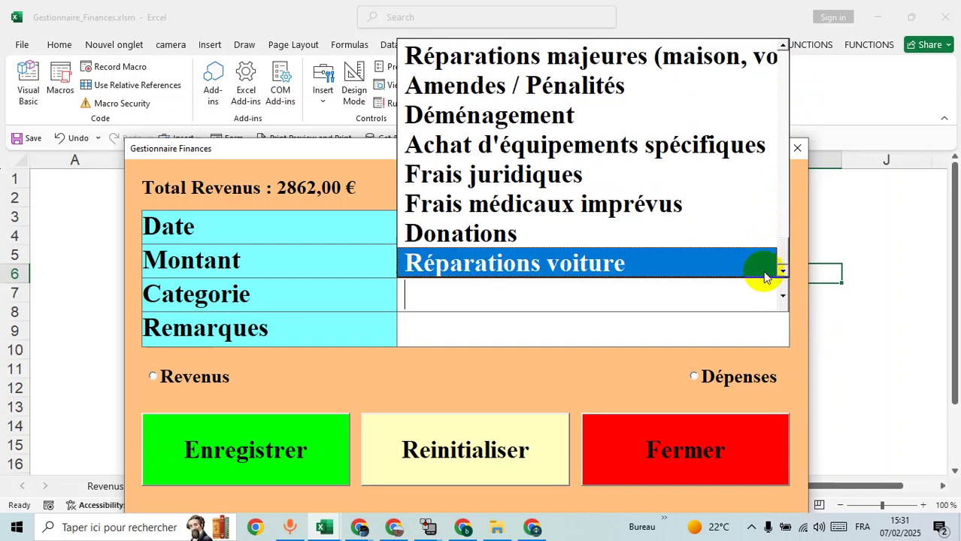
{"action": "left_click", "coordinate": [622, 264]}
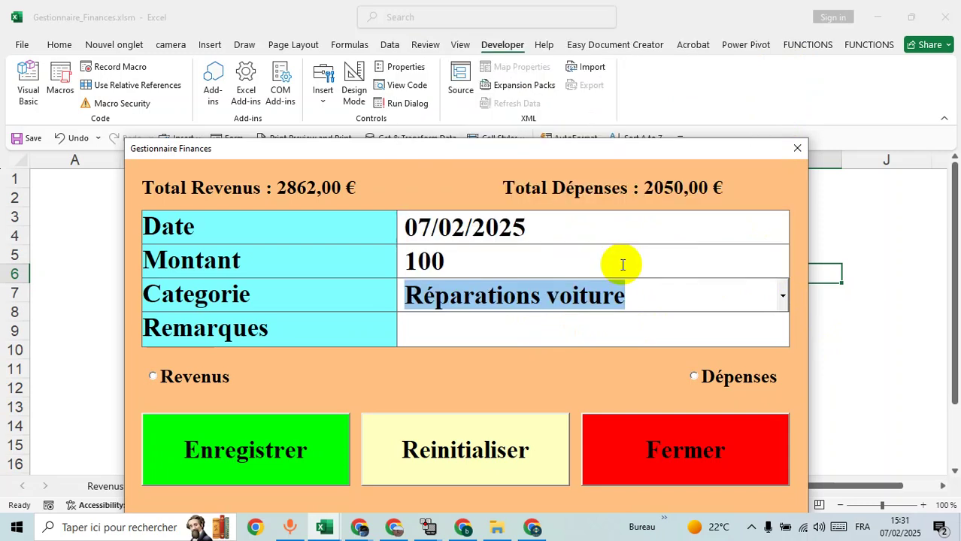
Enter "changement pneu" as the entry's remark, correcting the misspelled letters
{"action": "left_click", "coordinate": [644, 334]}
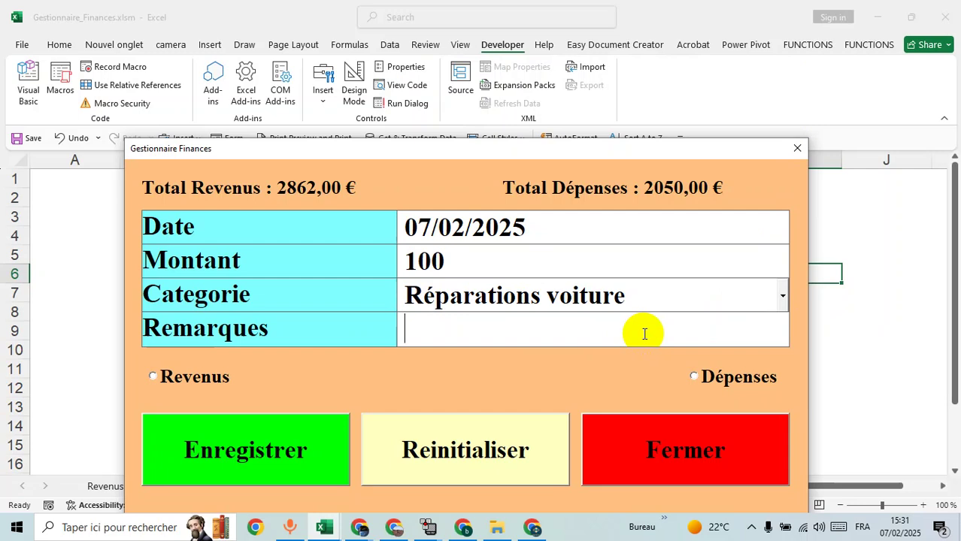
{"action": "type", "text": "chanfe"}
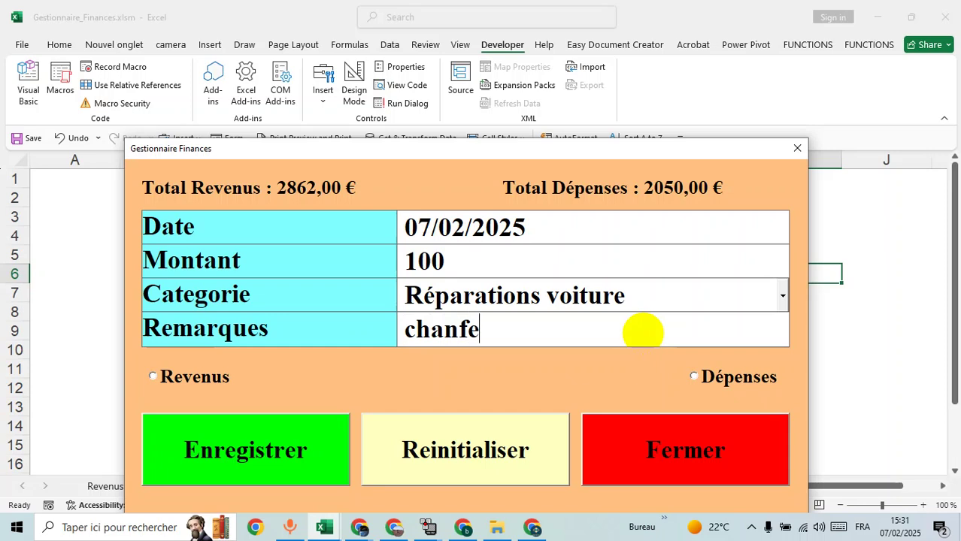
{"action": "type", "text": "ment"}
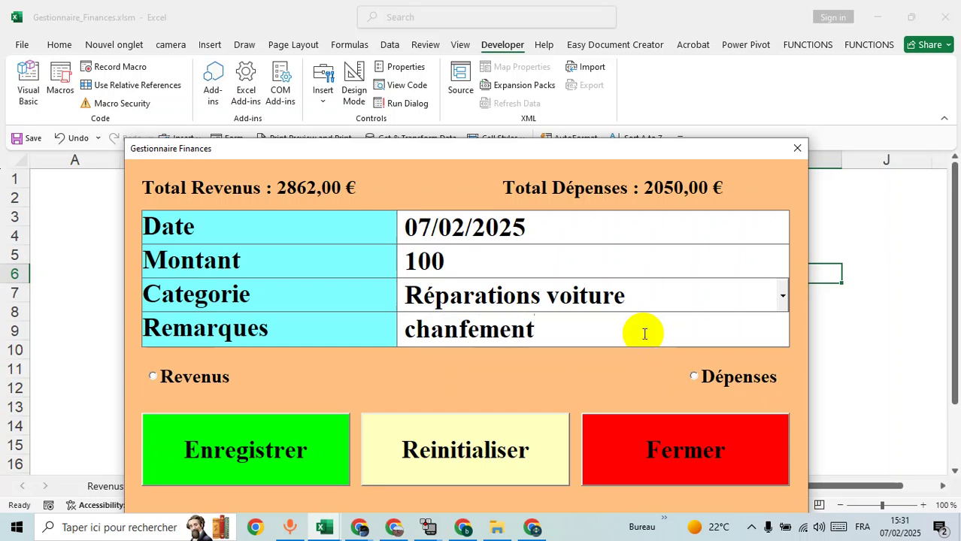
{"action": "type", "text": " pnue"}
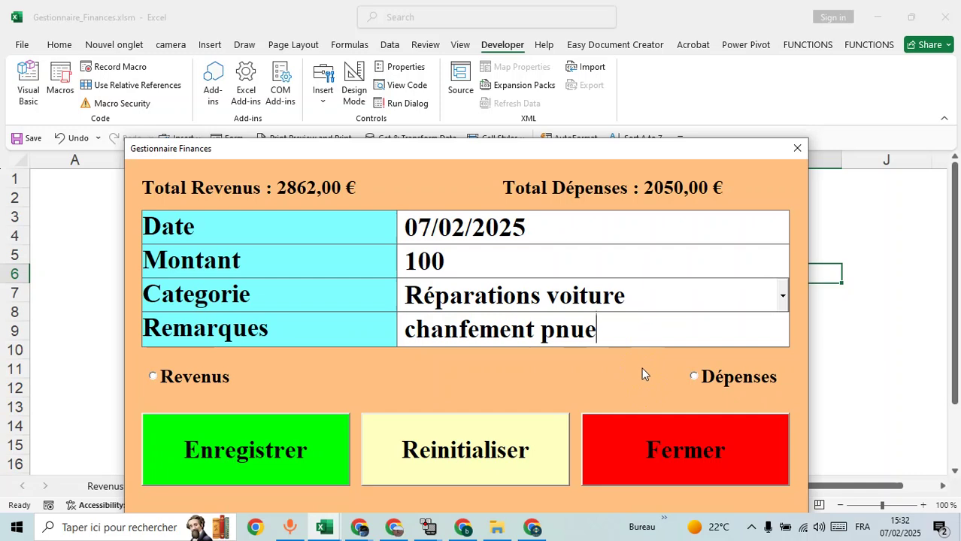
{"action": "key", "text": "BackSpace"}
{"action": "key", "text": "BackSpace"}
{"action": "type", "text": "eu"}
{"action": "left_click", "coordinate": [469, 331]}
{"action": "key", "text": "BackSpace"}
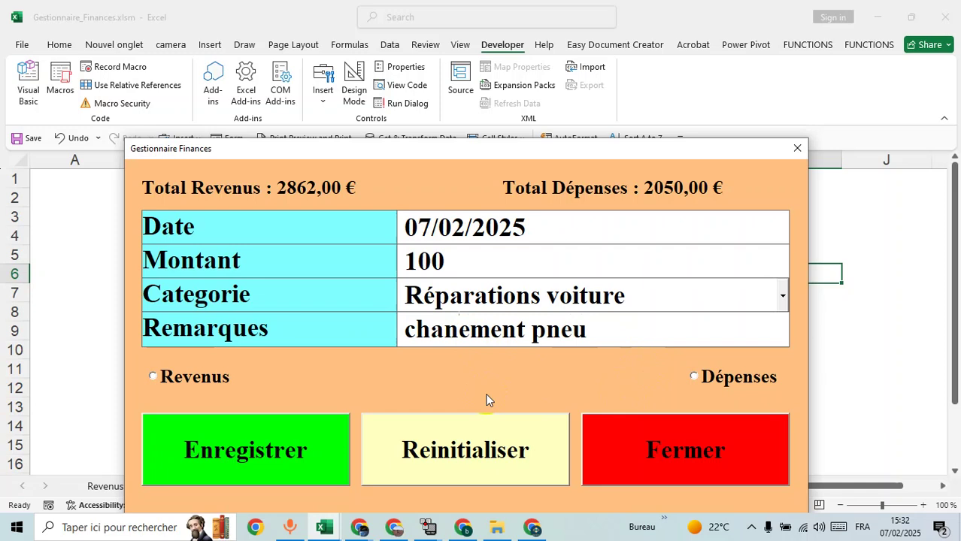
{"action": "type", "text": "g"}
{"action": "left_click", "coordinate": [641, 331]}
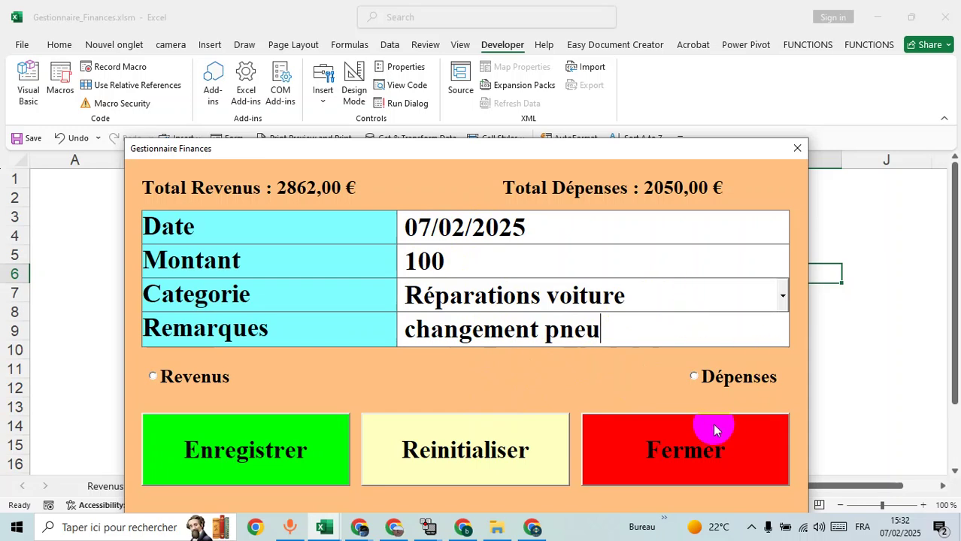
Classify the entry as Dépenses, record it and dismiss the resulting message
{"action": "left_click", "coordinate": [699, 378]}
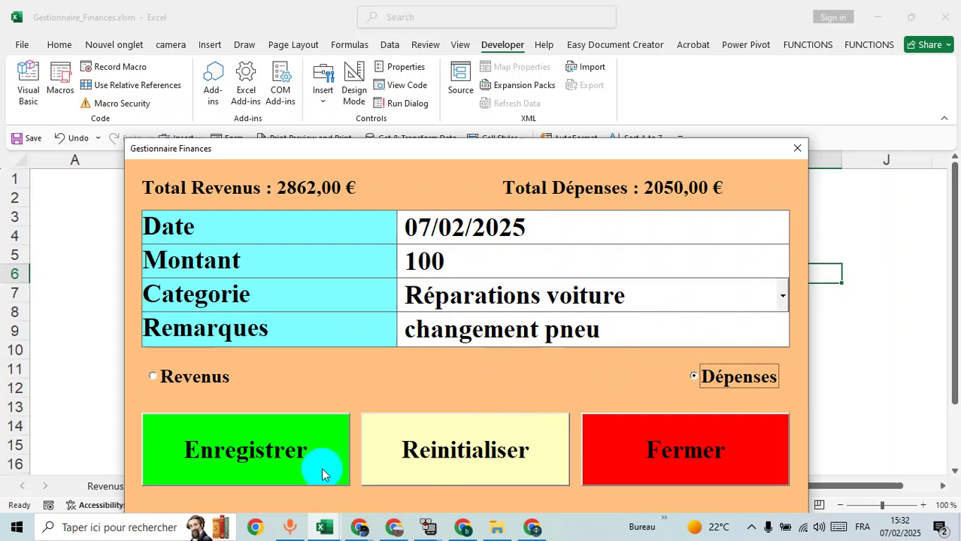
{"action": "left_click", "coordinate": [279, 445]}
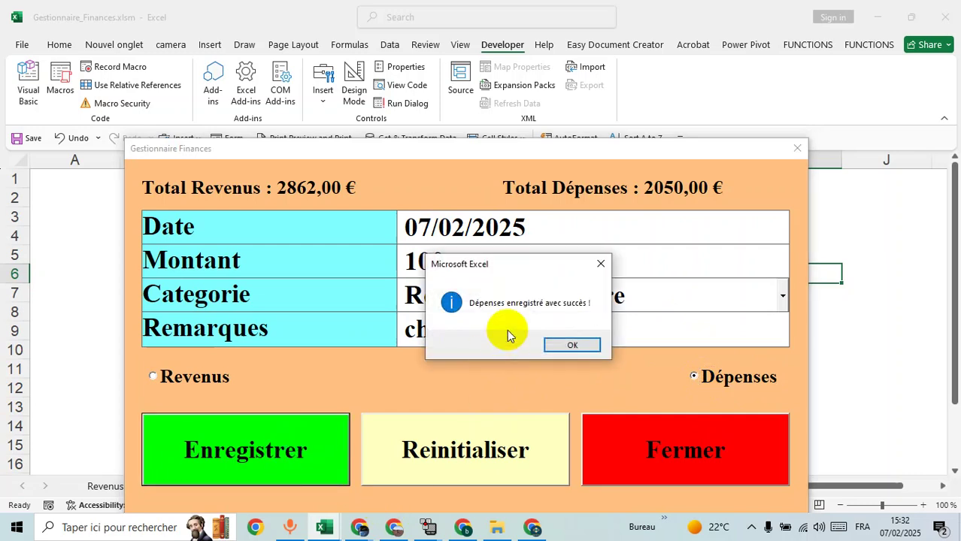
{"action": "left_click", "coordinate": [581, 344]}
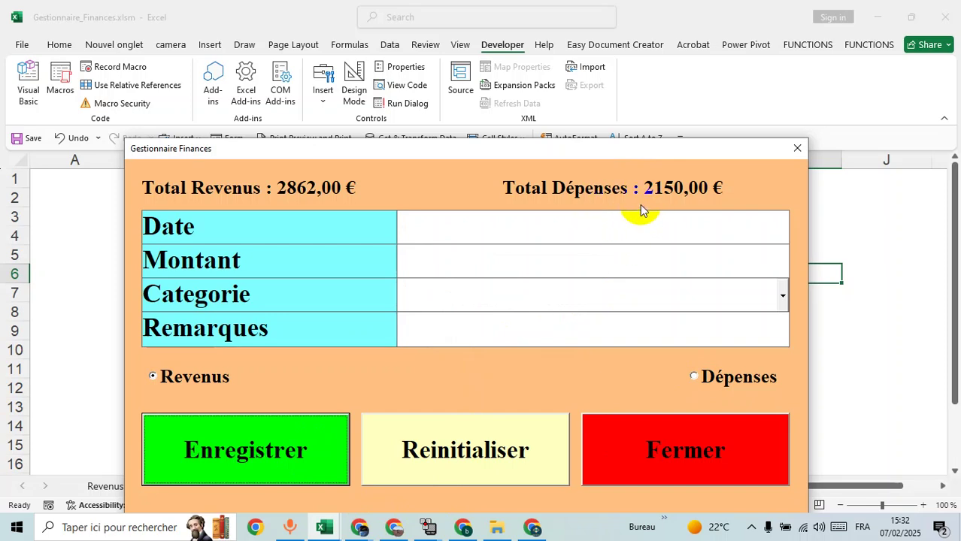
Move the finance form higher over the sheet, check the expense total, and close the form
{"action": "left_click_drag", "start_coordinate": [639, 205], "coordinate": [655, 186]}
{"action": "left_click_drag", "start_coordinate": [462, 152], "coordinate": [476, 56]}
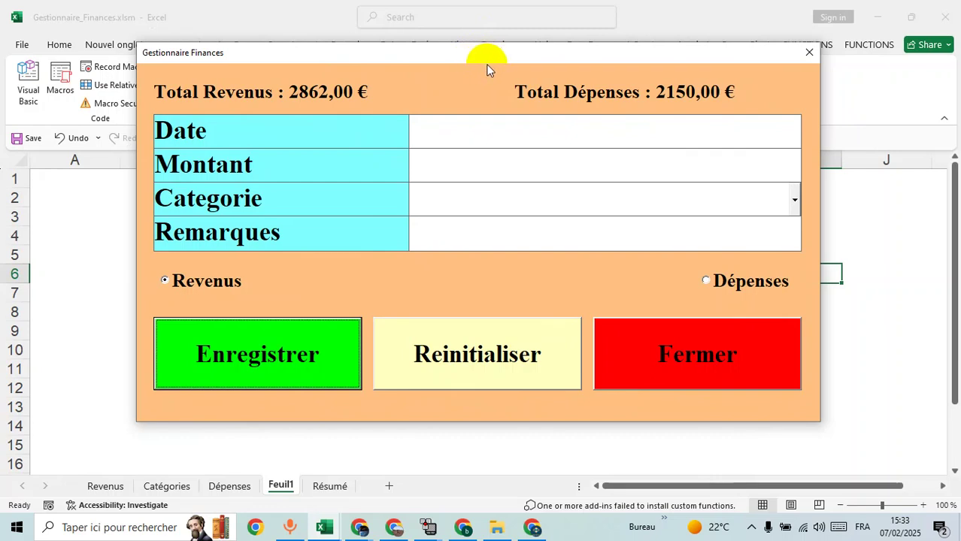
{"action": "left_click_drag", "start_coordinate": [588, 58], "coordinate": [579, 90]}
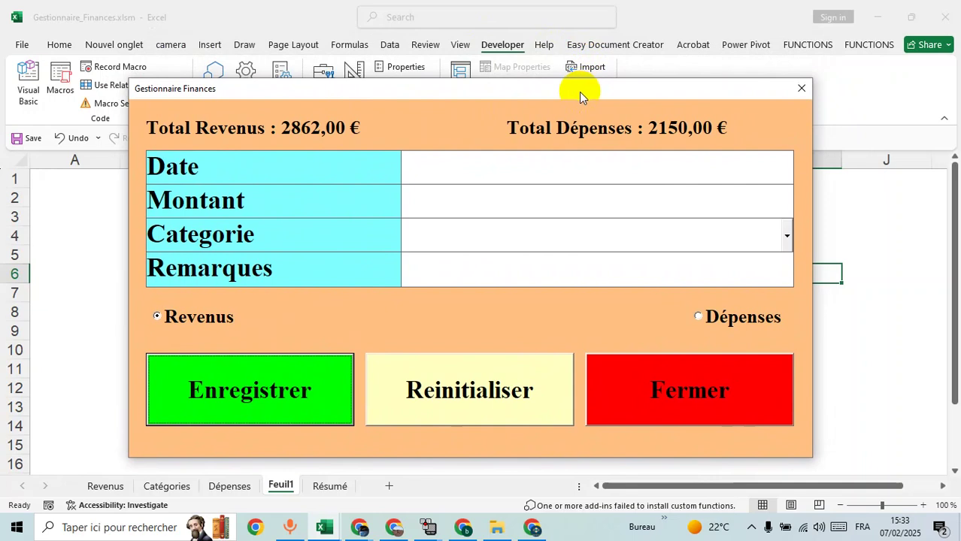
{"action": "left_click", "coordinate": [712, 399]}
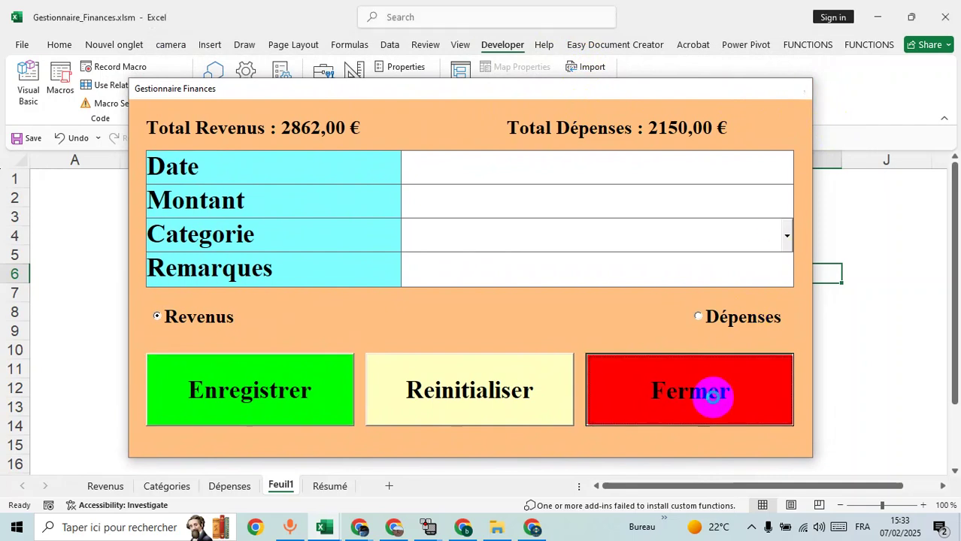
{"action": "left_click", "coordinate": [60, 32]}
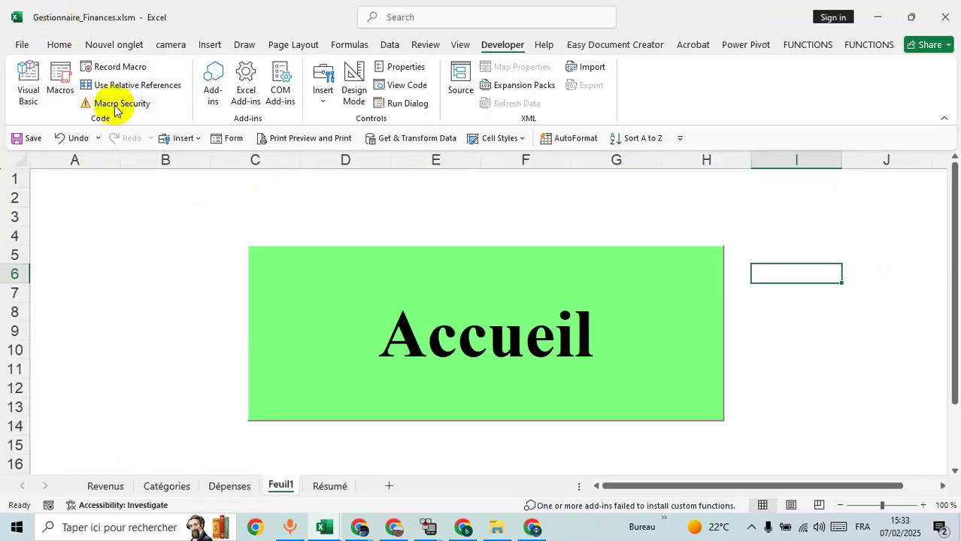
Display the Dépenses sheet to check the newly recorded car repair expense
{"action": "left_click", "coordinate": [246, 484]}
{"action": "left_click", "coordinate": [515, 389]}
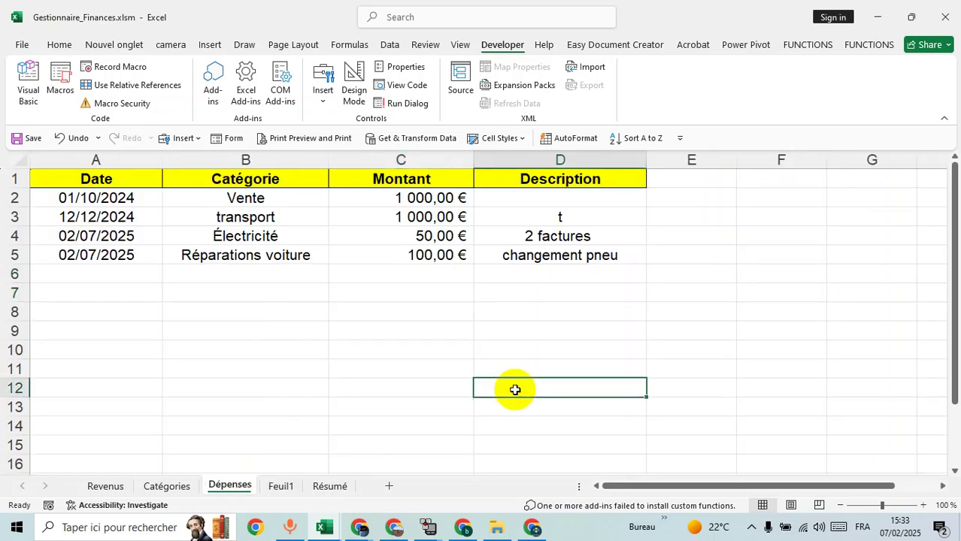
{"action": "left_click", "coordinate": [416, 406]}
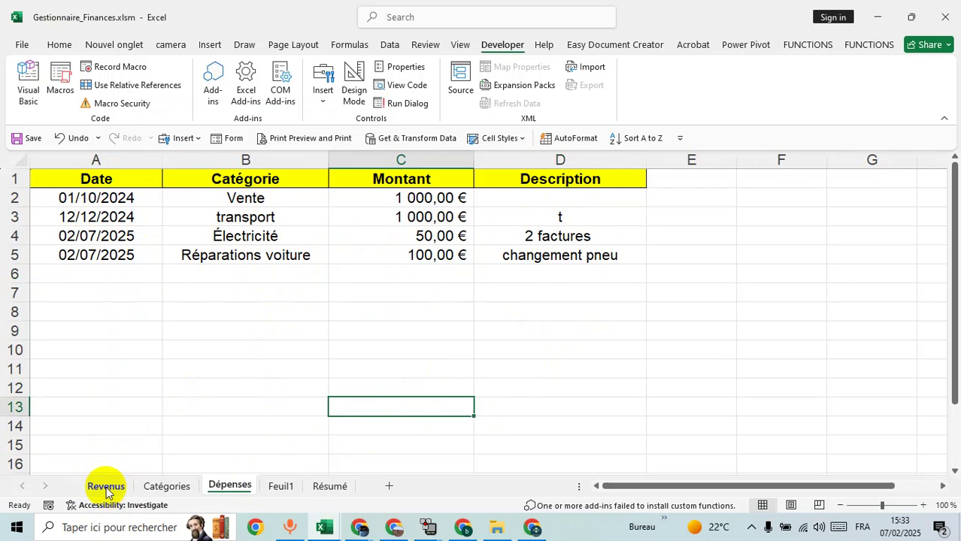
{"action": "left_click", "coordinate": [799, 350]}
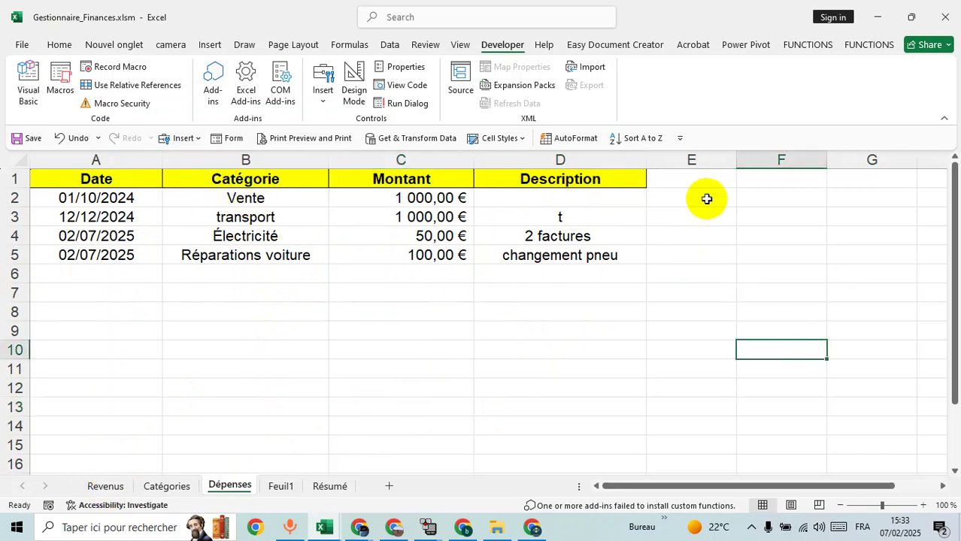
{"action": "left_click", "coordinate": [430, 46]}
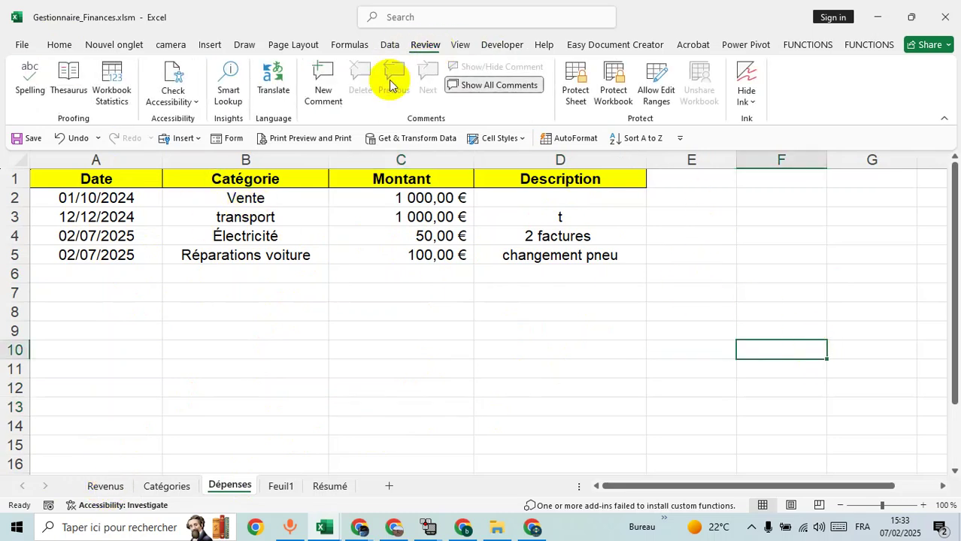
{"action": "left_click", "coordinate": [525, 348]}
{"action": "left_click", "coordinate": [458, 46]}
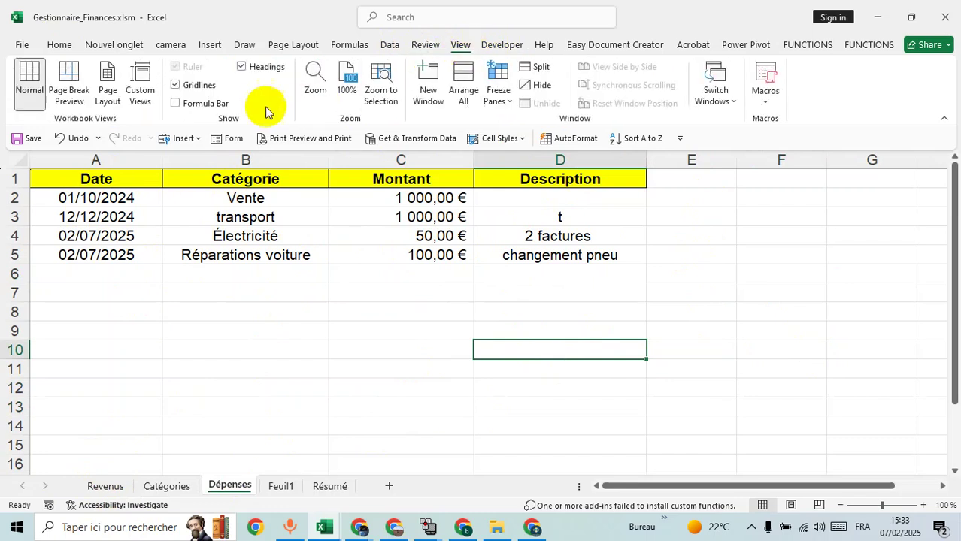
{"action": "left_click", "coordinate": [199, 86]}
{"action": "left_click", "coordinate": [211, 90]}
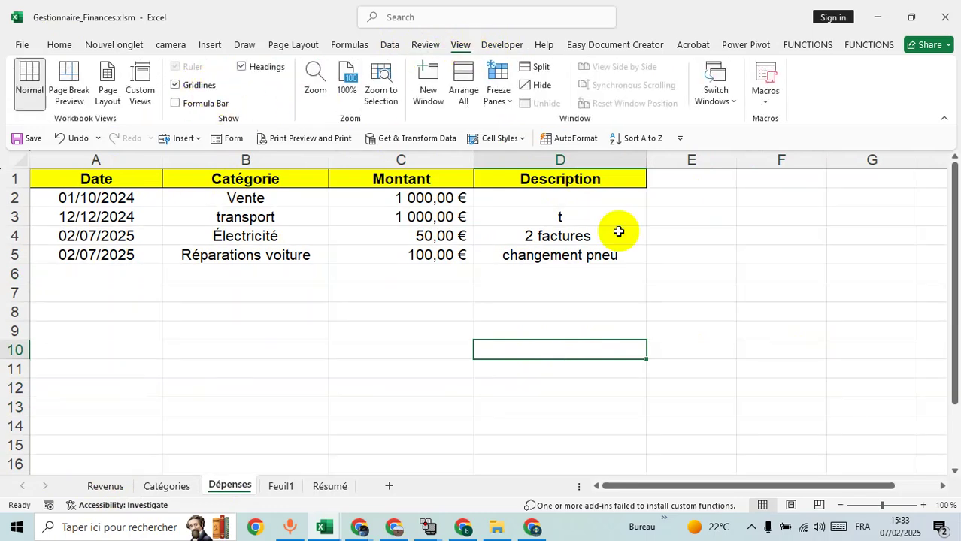
Apply all borders to columns A through D of the Dépenses sheet
{"action": "left_click_drag", "start_coordinate": [621, 157], "coordinate": [133, 184]}
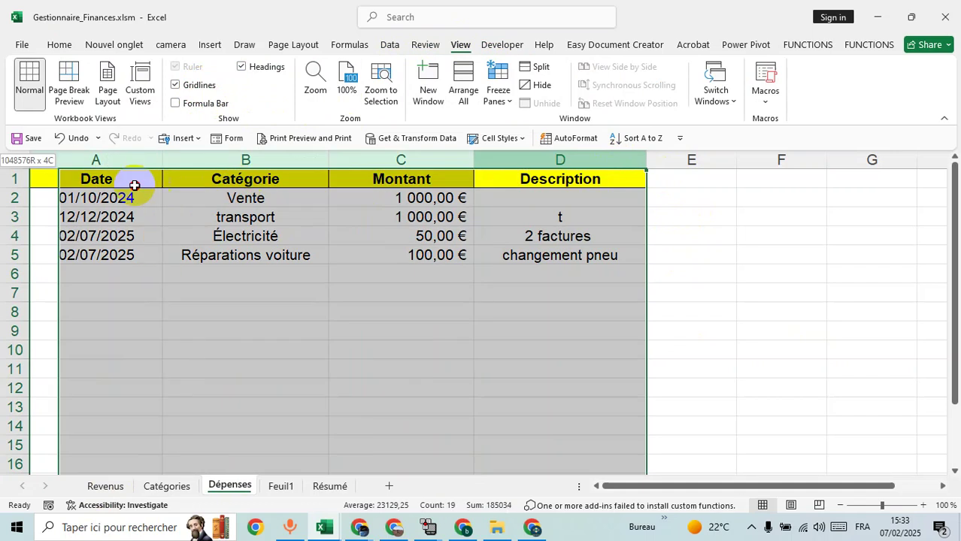
{"action": "left_click", "coordinate": [54, 47]}
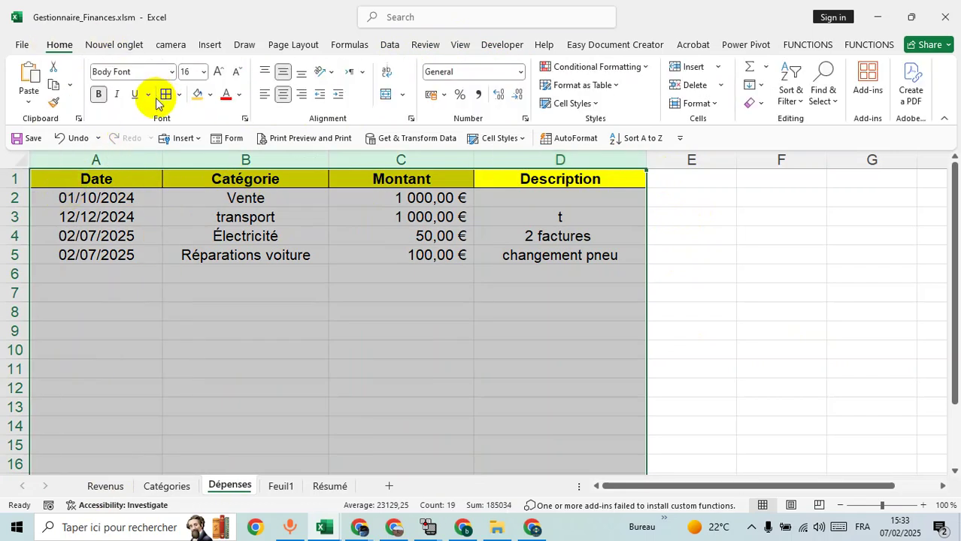
{"action": "left_click", "coordinate": [167, 95]}
{"action": "left_click", "coordinate": [709, 272]}
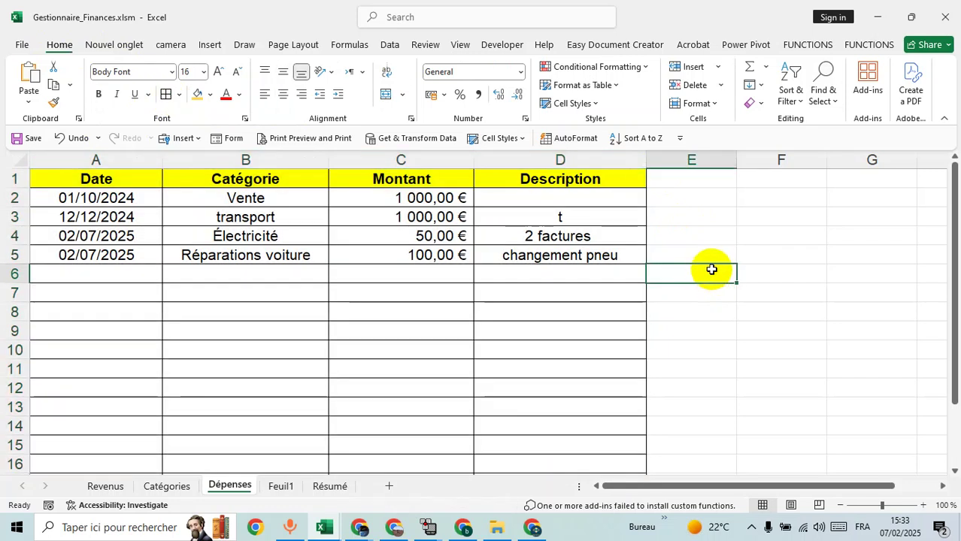
Hide the gridlines on the Dépenses sheet
{"action": "left_click", "coordinate": [459, 43]}
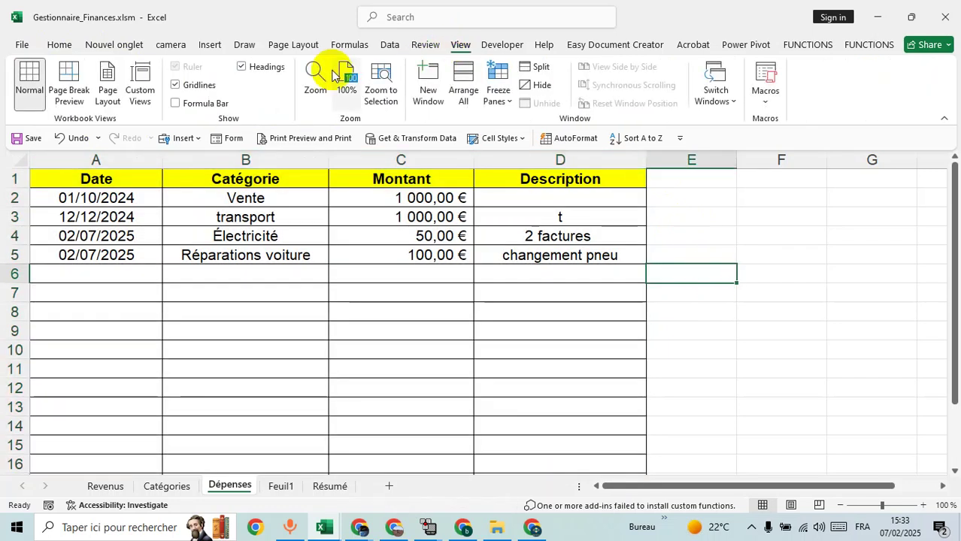
{"action": "left_click", "coordinate": [180, 85]}
{"action": "key", "text": "Down"}
{"action": "key", "text": "Right"}
{"action": "key", "text": "Right"}
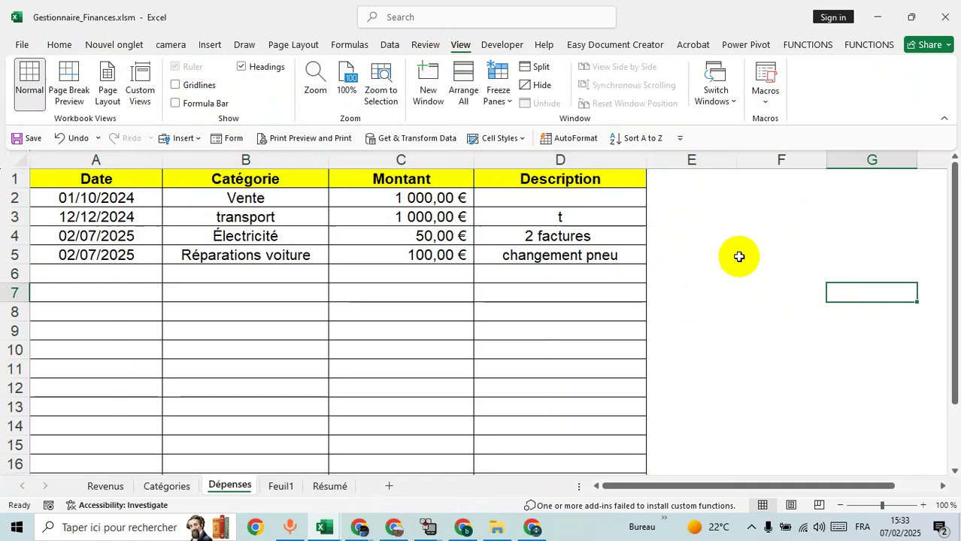
{"action": "left_click", "coordinate": [762, 348]}
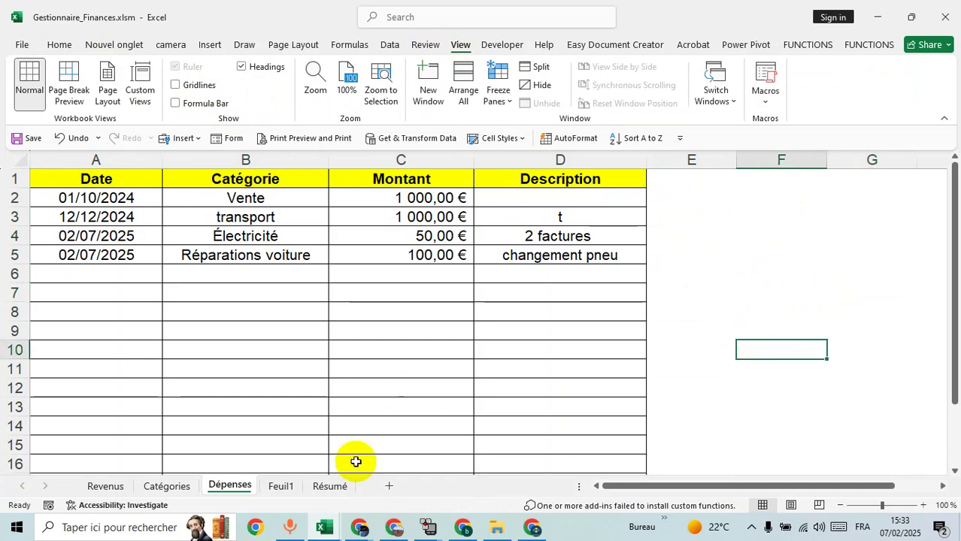
Review the layout of the Revenus and Catégories sheets and return to Dépenses
{"action": "left_click", "coordinate": [105, 486]}
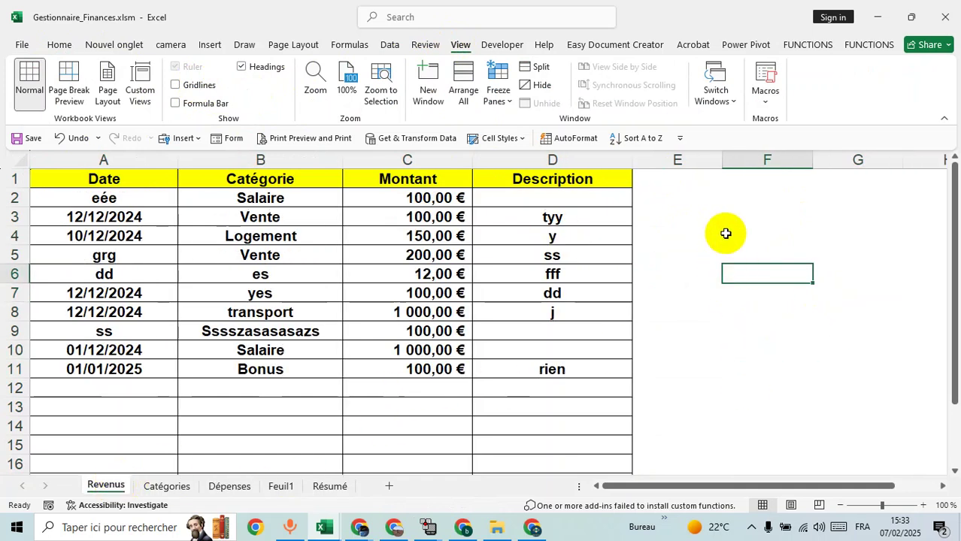
{"action": "left_click", "coordinate": [184, 491]}
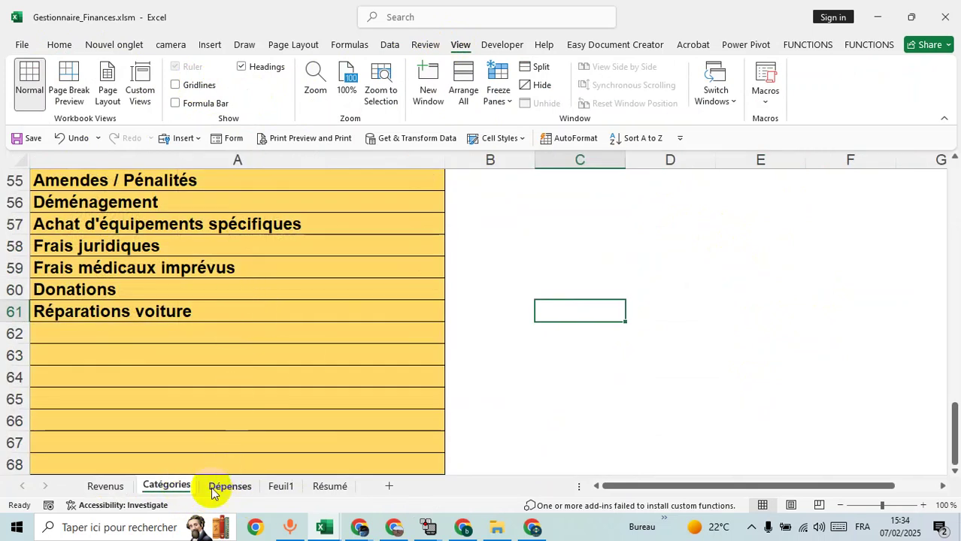
{"action": "left_click", "coordinate": [238, 486]}
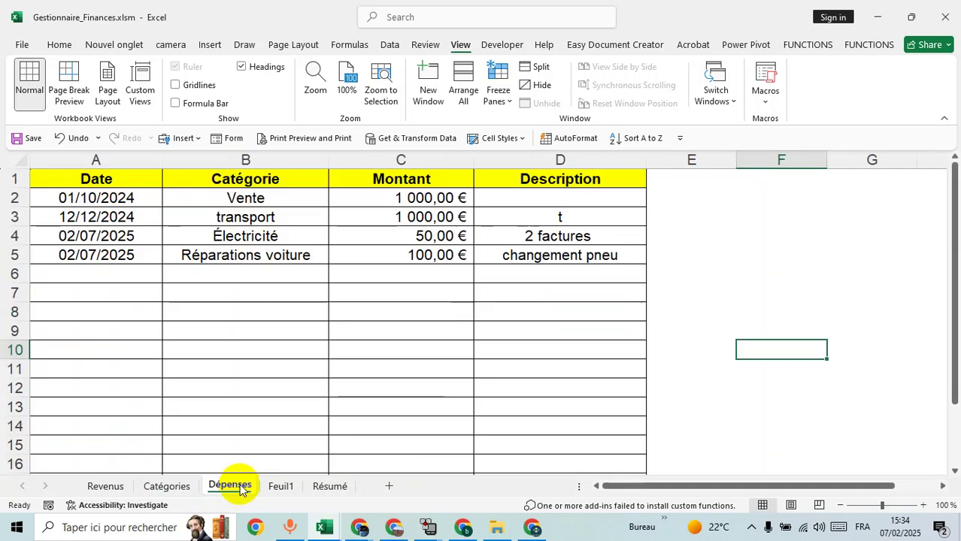
Rename the Feuil1 sheet as Accueil
{"action": "left_click", "coordinate": [281, 489]}
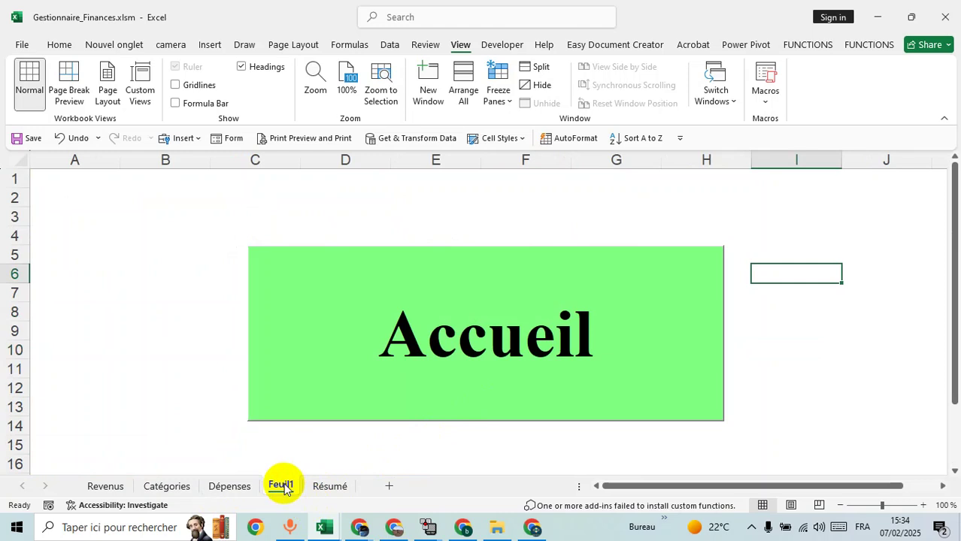
{"action": "double_click", "coordinate": [283, 487]}
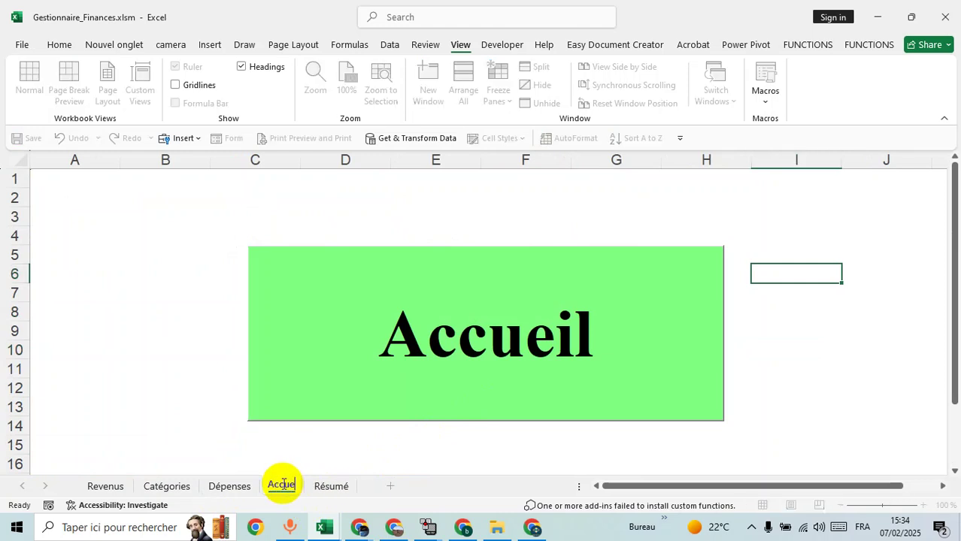
{"action": "left_click", "coordinate": [801, 320]}
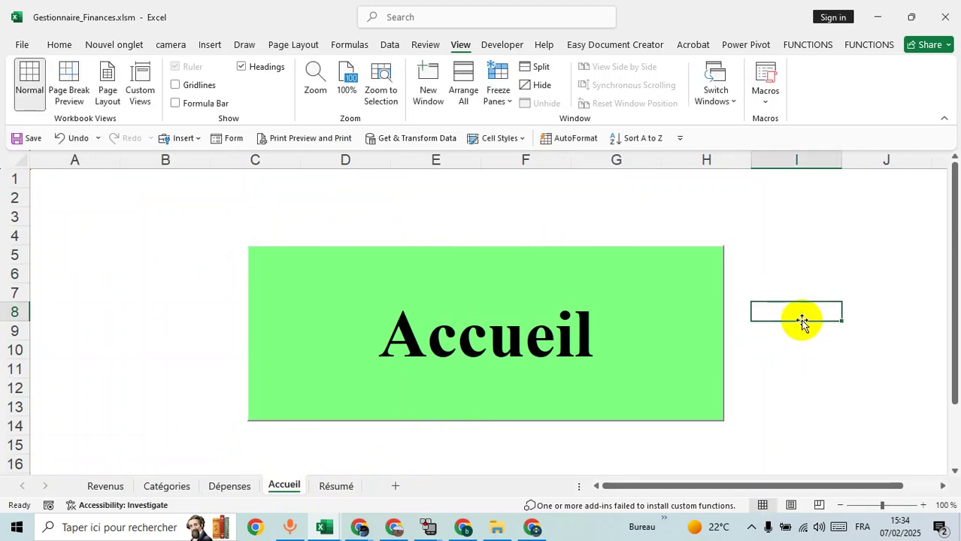